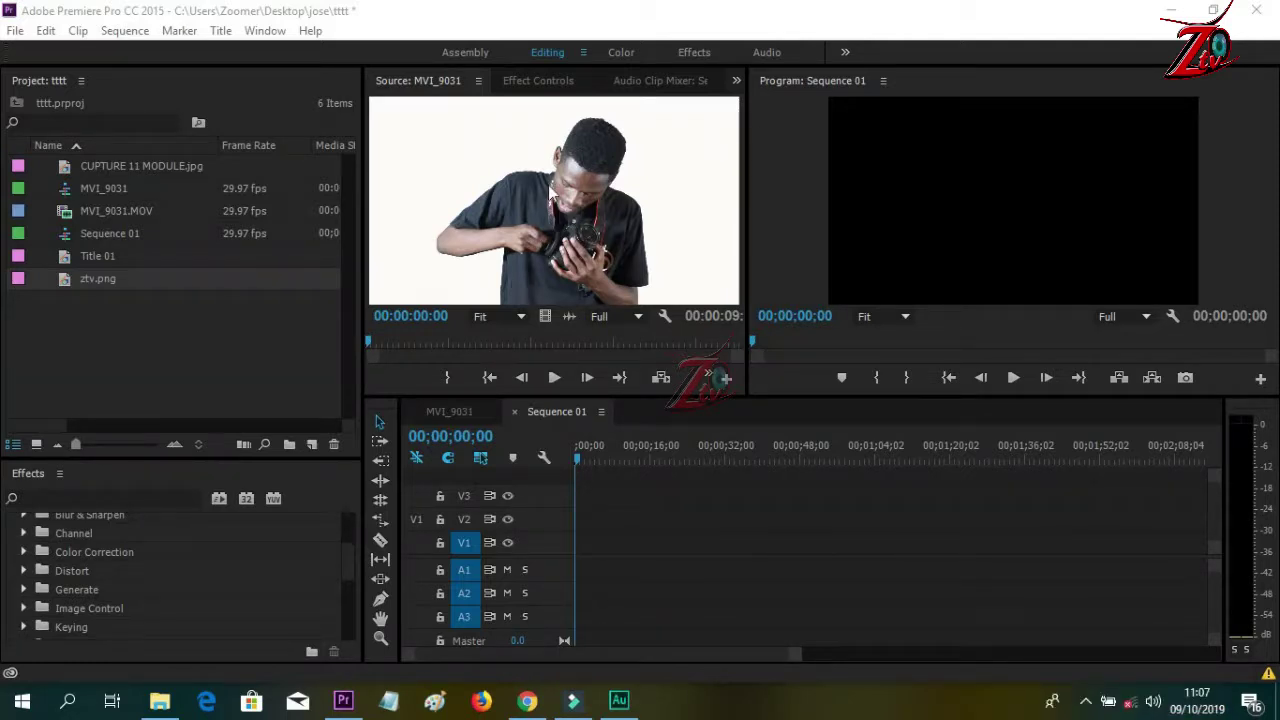
# Step: Place the MVI_9031 clip at the start of V1 and A1 in Sequence 01, changing the sequence settings to match it
pyautogui.click(557, 292)
pyautogui.moveTo(557, 292); pyautogui.dragTo(560, 562)
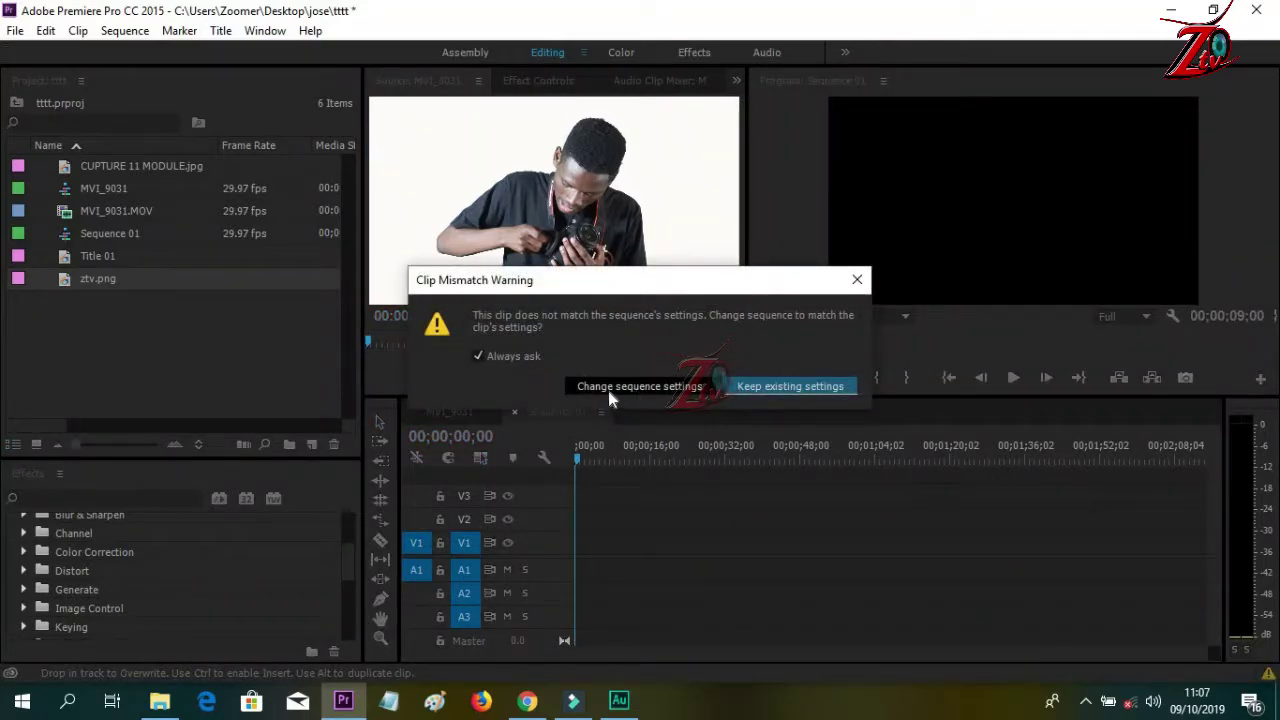
pyautogui.click(692, 390)
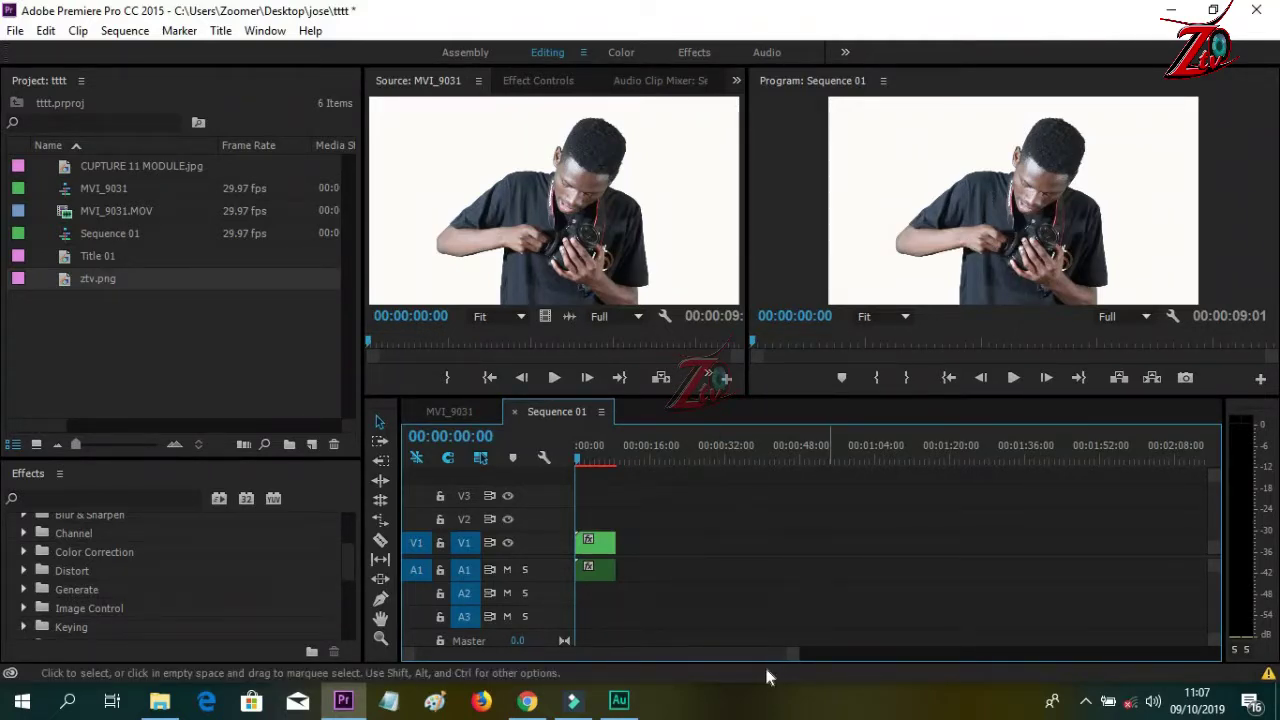
pyautogui.moveTo(791, 656); pyautogui.dragTo(662, 660)
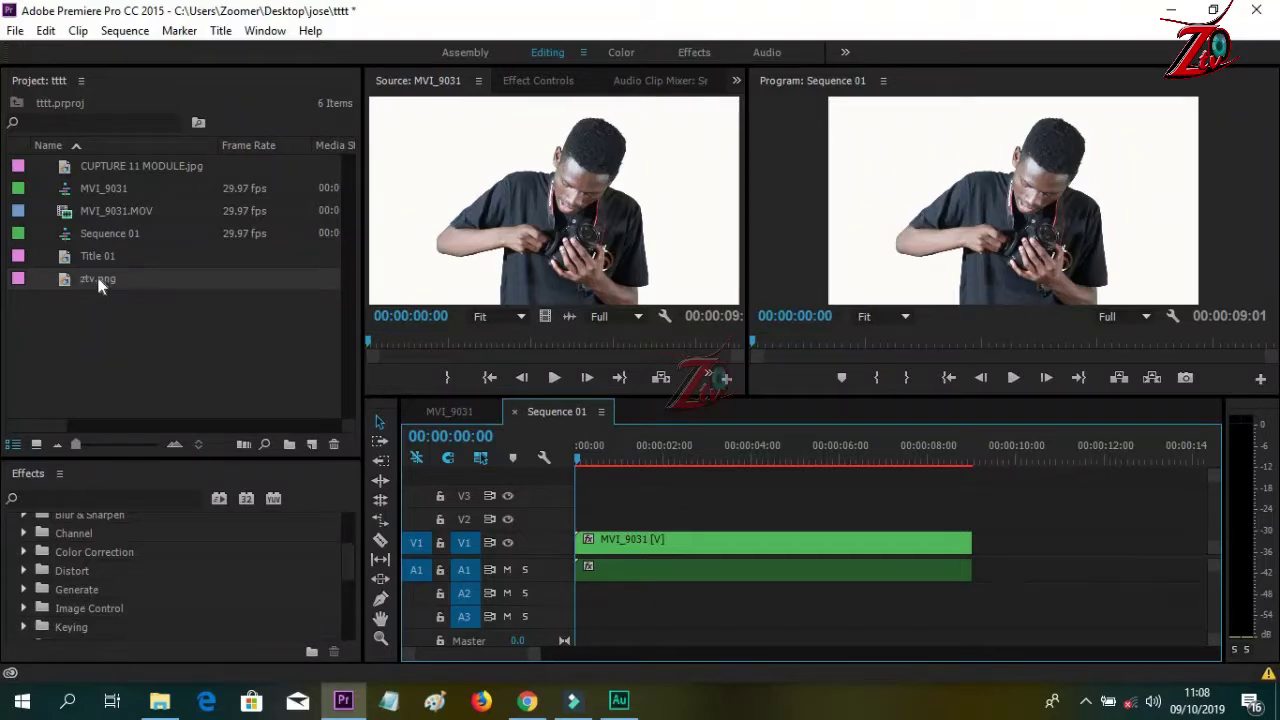
# Step: Load ztv.png into the source monitor and place its video at the start of V2, above the MVI_9031 clip
pyautogui.moveTo(84, 279); pyautogui.dragTo(490, 215)
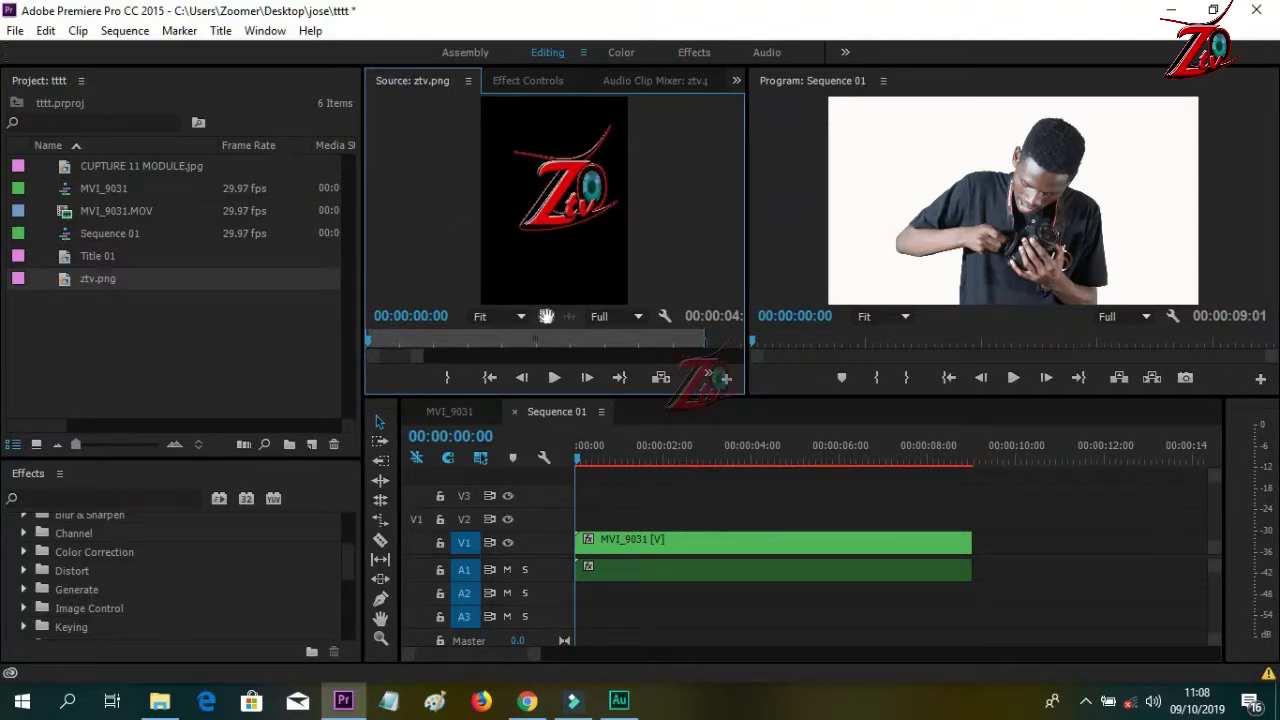
pyautogui.moveTo(546, 316); pyautogui.dragTo(573, 525)
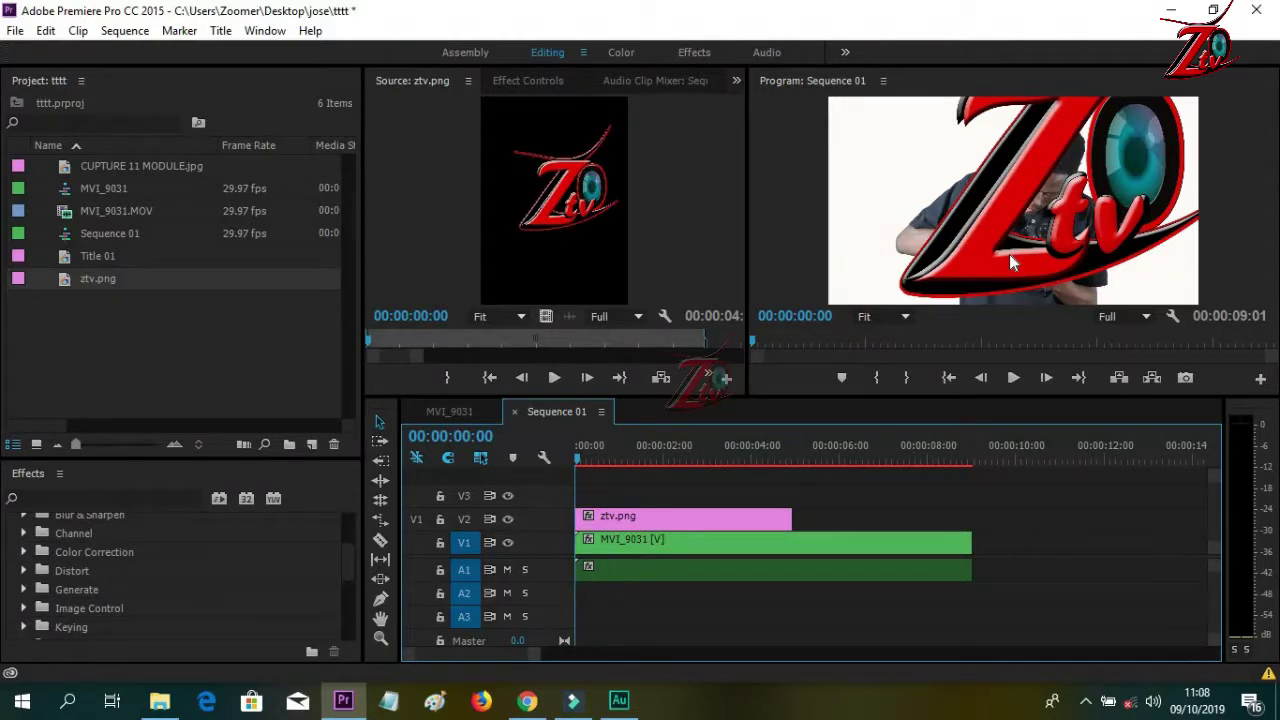
# Step: Shrink the ztv.png logo by its frame in the program preview to a scale of about 79
pyautogui.click(1012, 202)
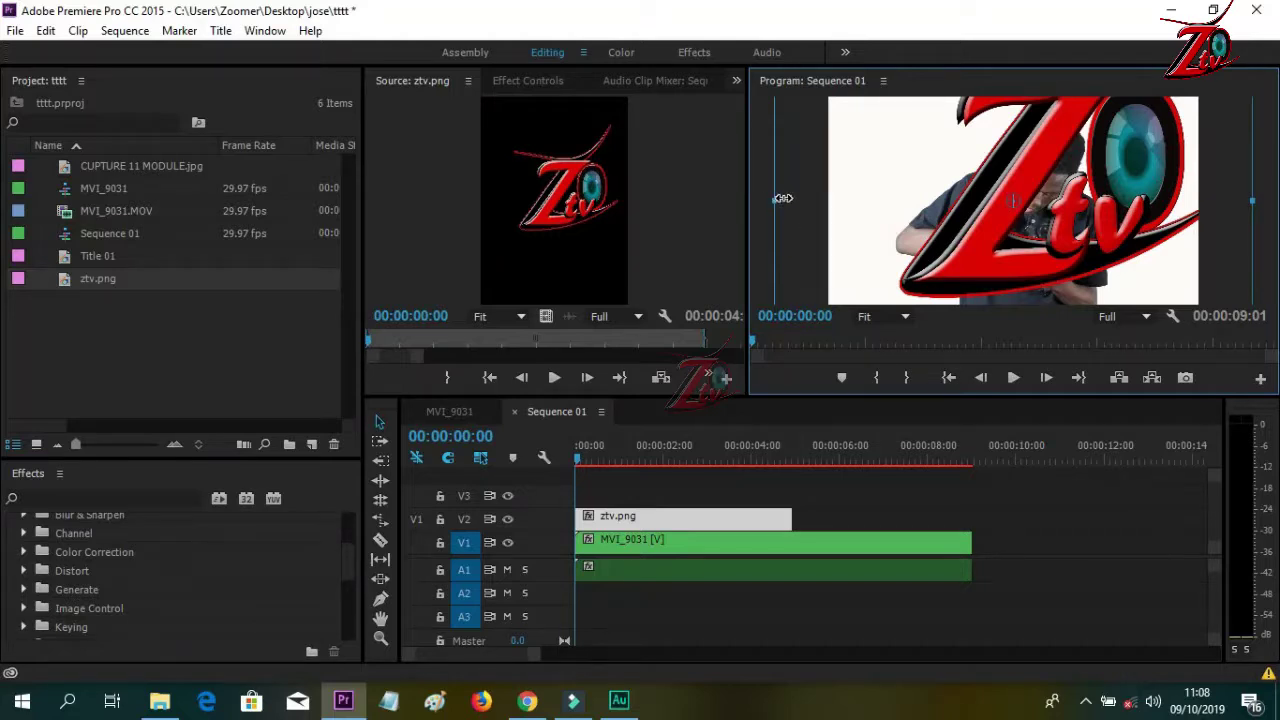
pyautogui.moveTo(783, 198); pyautogui.dragTo(824, 202)
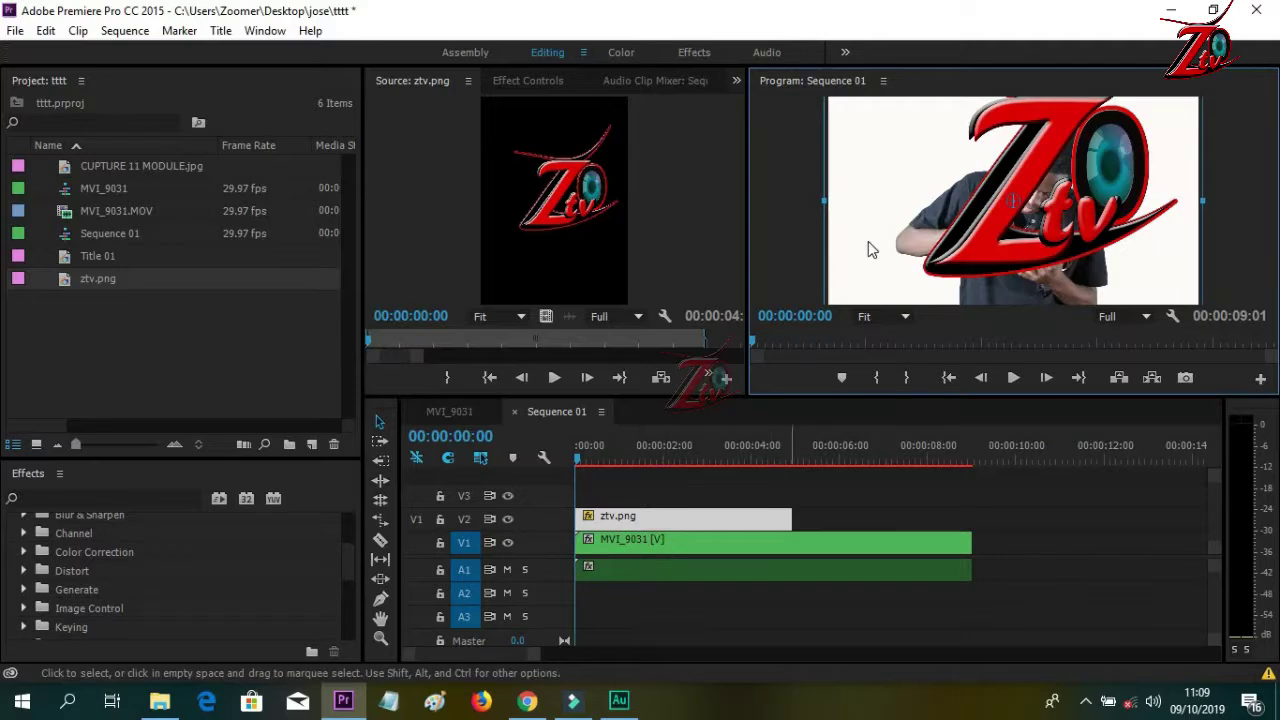
pyautogui.click(796, 180)
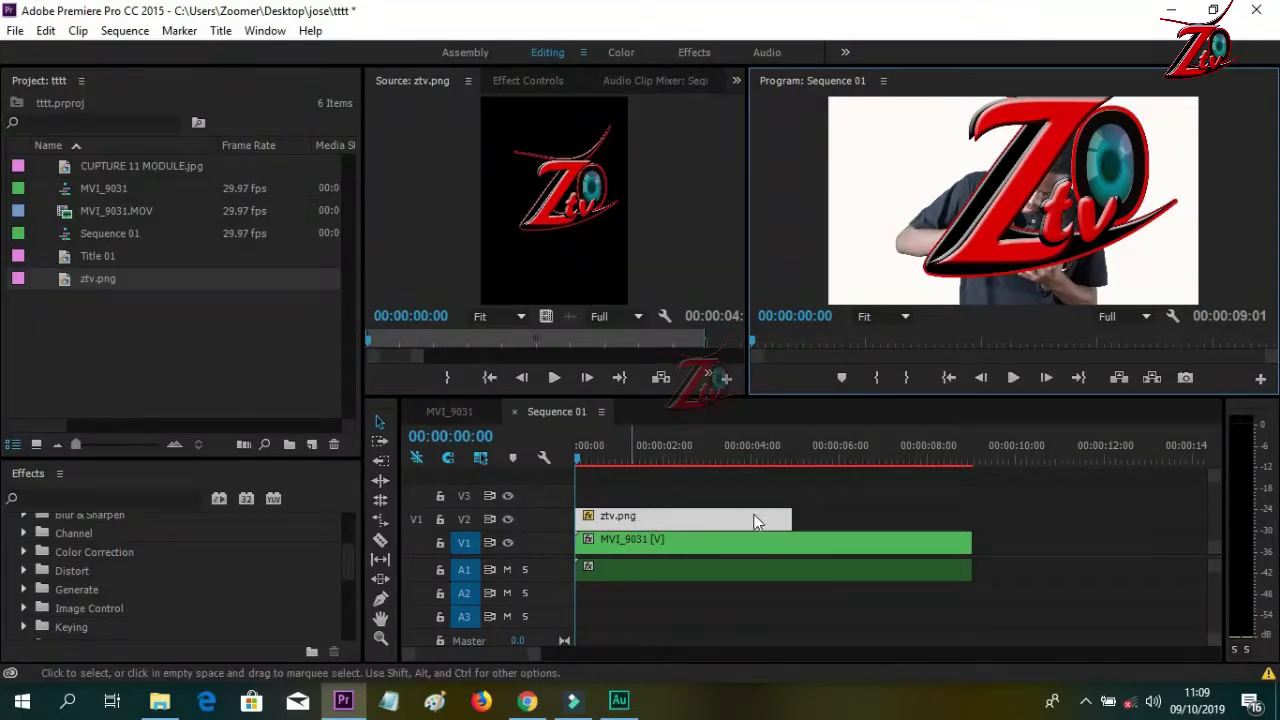
# Step: Set the Motion scale of the ztv.png clip on V2 to 9.0, trying 6.0 first
pyautogui.click(680, 520)
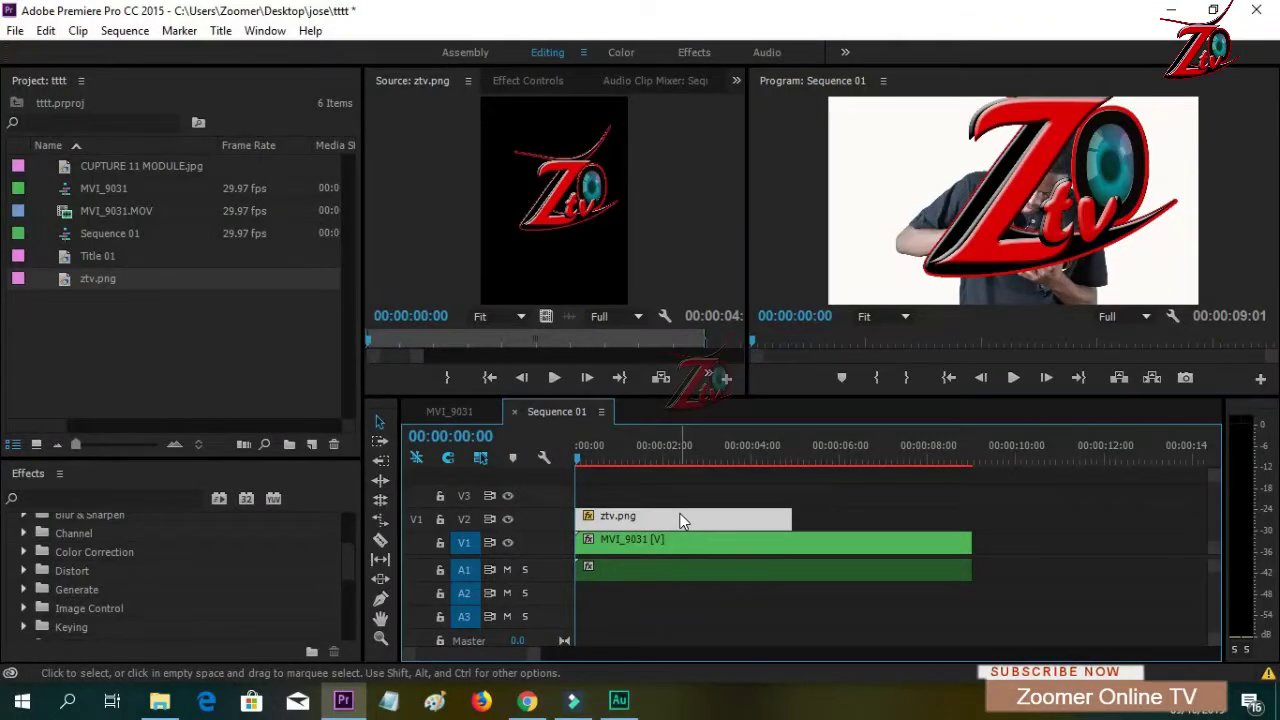
pyautogui.click(527, 80)
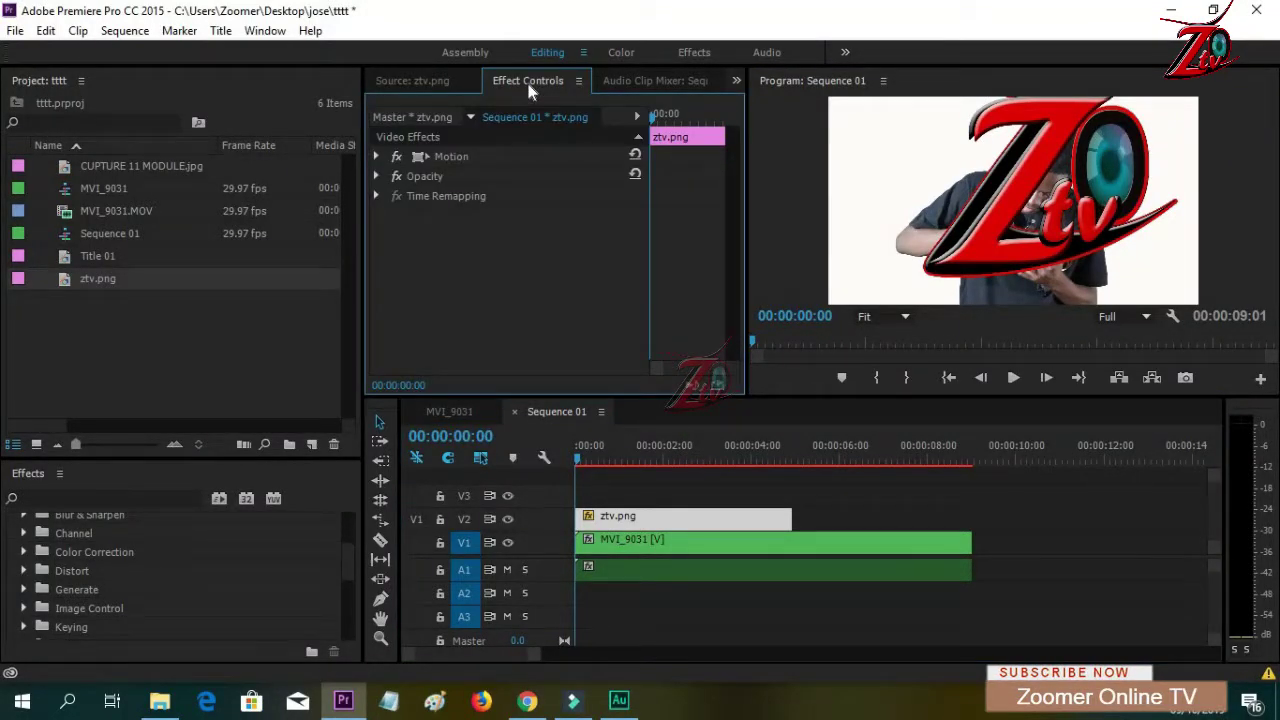
pyautogui.click(377, 156)
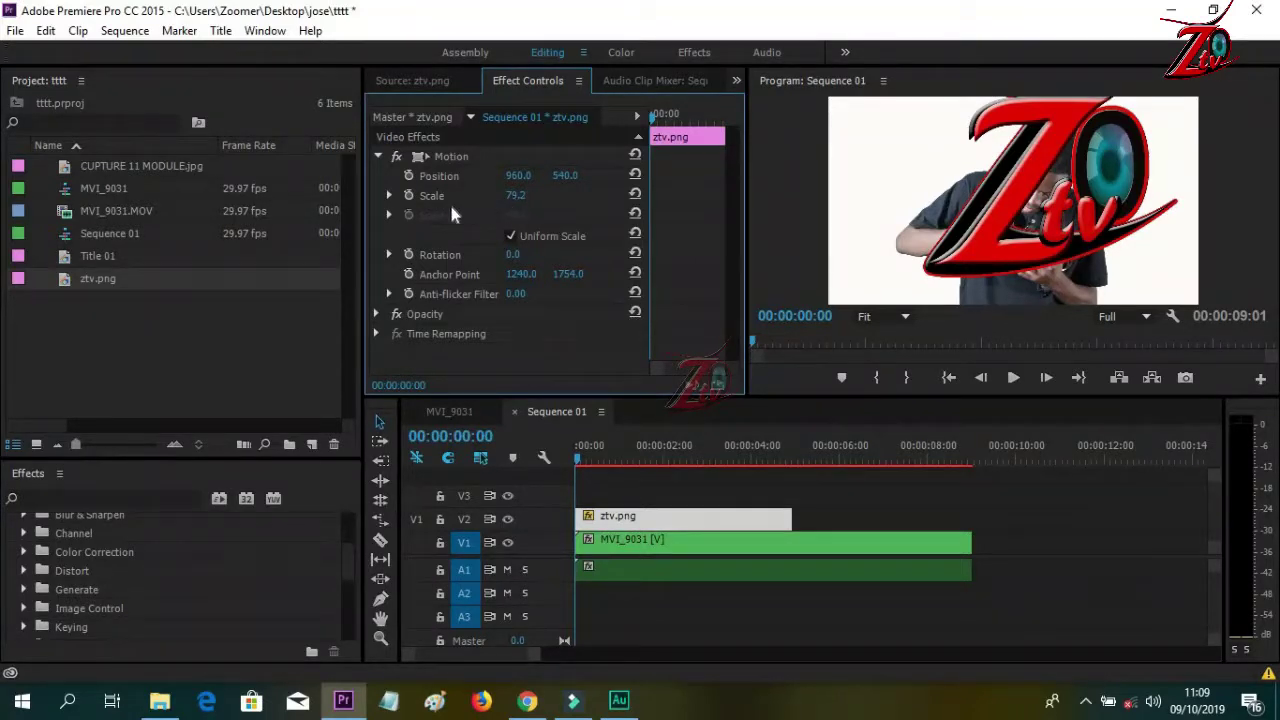
pyautogui.click(389, 195)
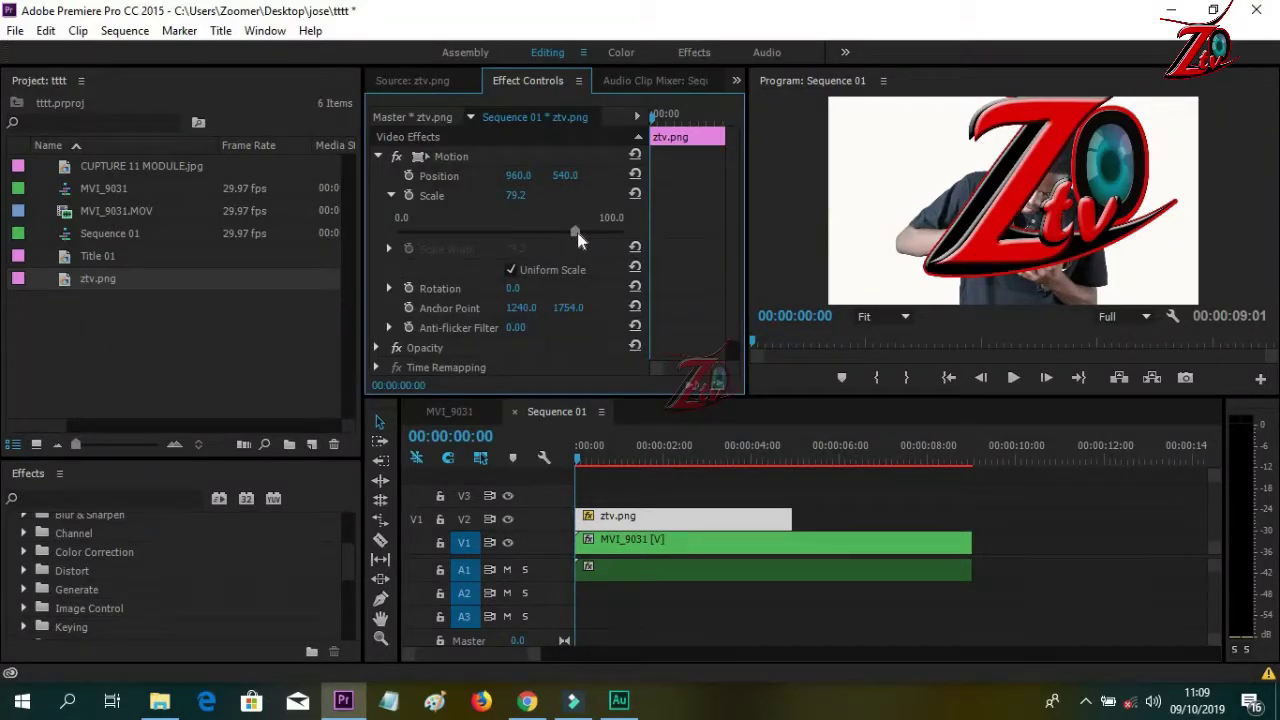
pyautogui.moveTo(577, 232); pyautogui.dragTo(417, 223)
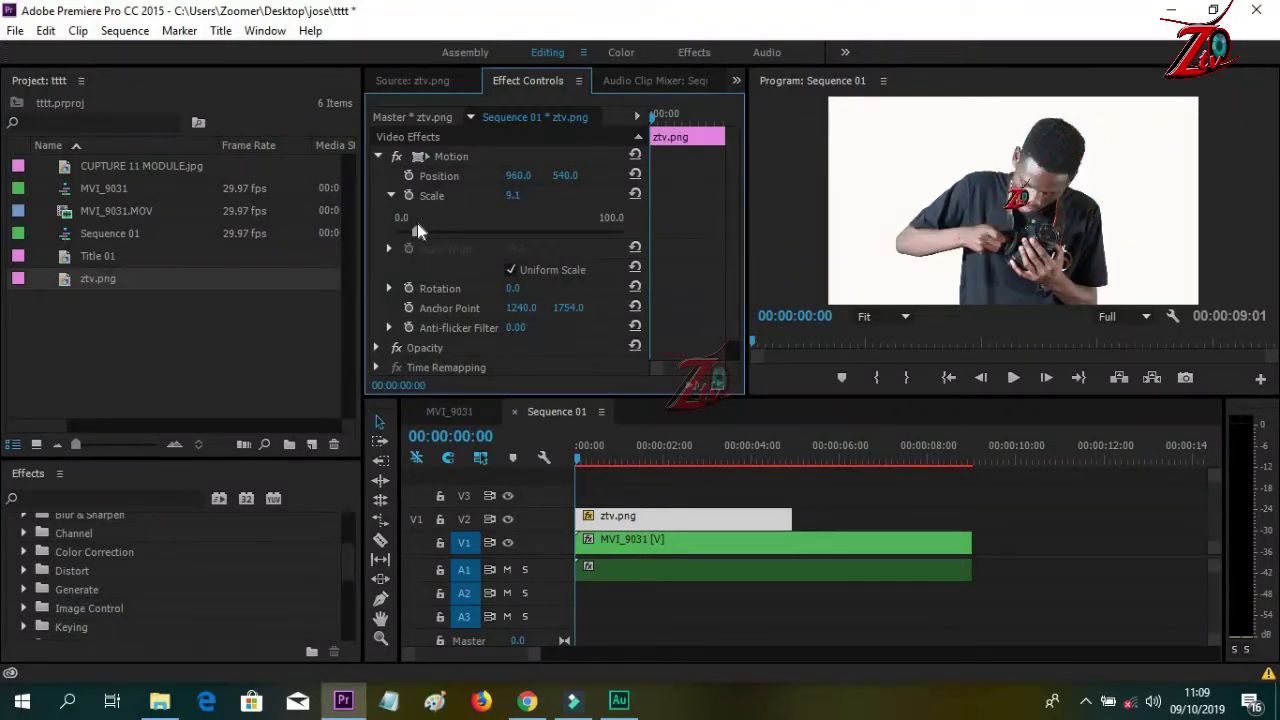
pyautogui.click(529, 193)
pyautogui.write('6')
pyautogui.press('Return')
pyautogui.click(524, 194)
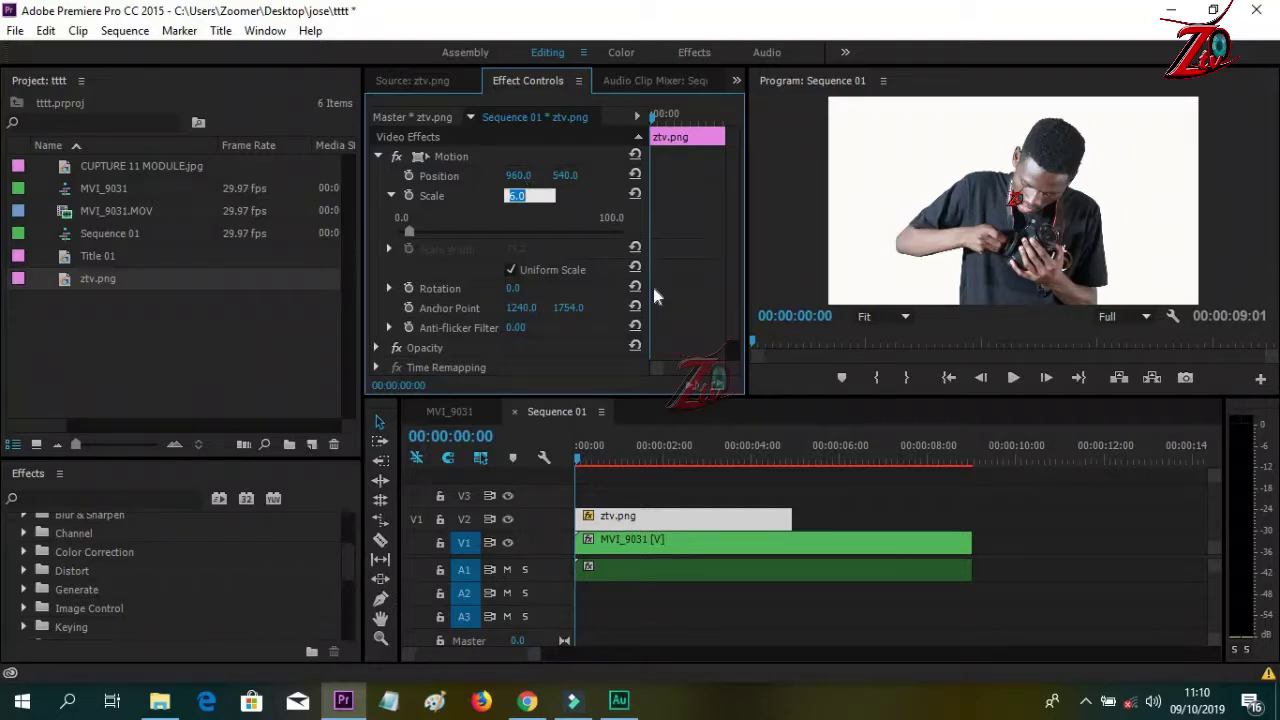
pyautogui.write('9')
pyautogui.press('Return')
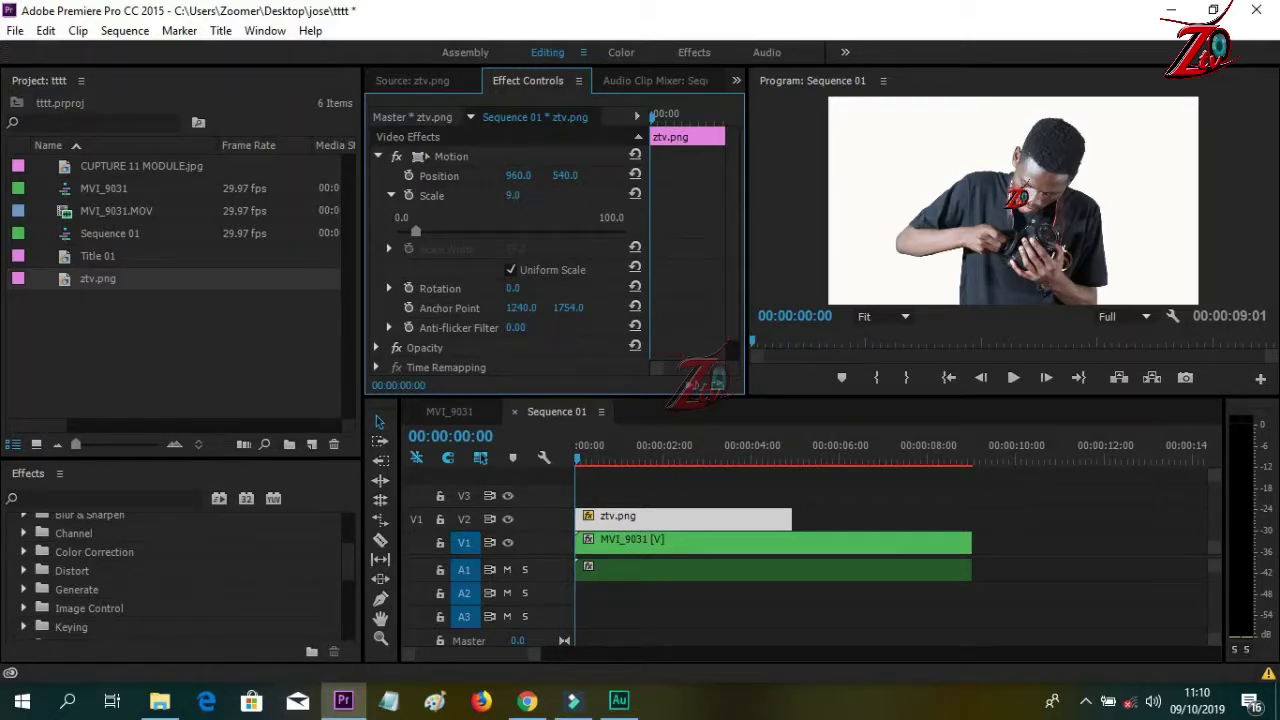
# Step: Move the V2 logo into the upper-right corner of the frame by setting its position to 1766.0, 136.0
pyautogui.moveTo(518, 175); pyautogui.dragTo(1212, 175)
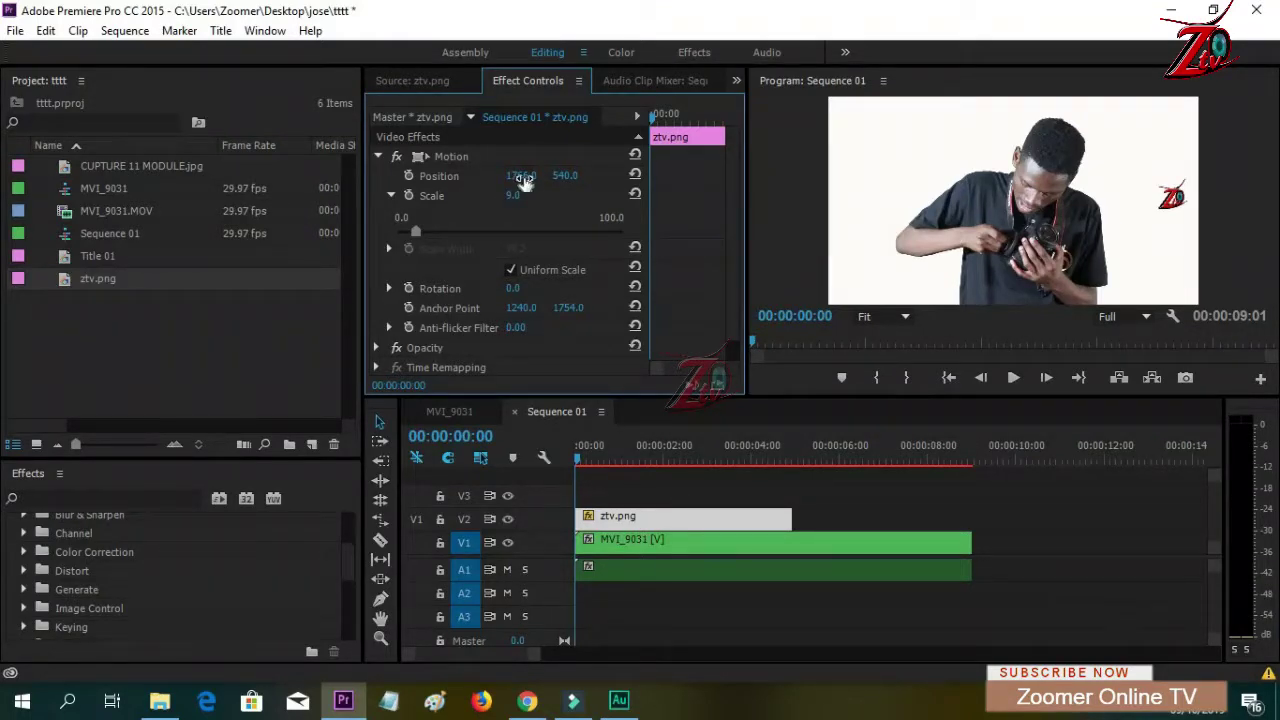
pyautogui.moveTo(524, 181); pyautogui.dragTo(676, 195)
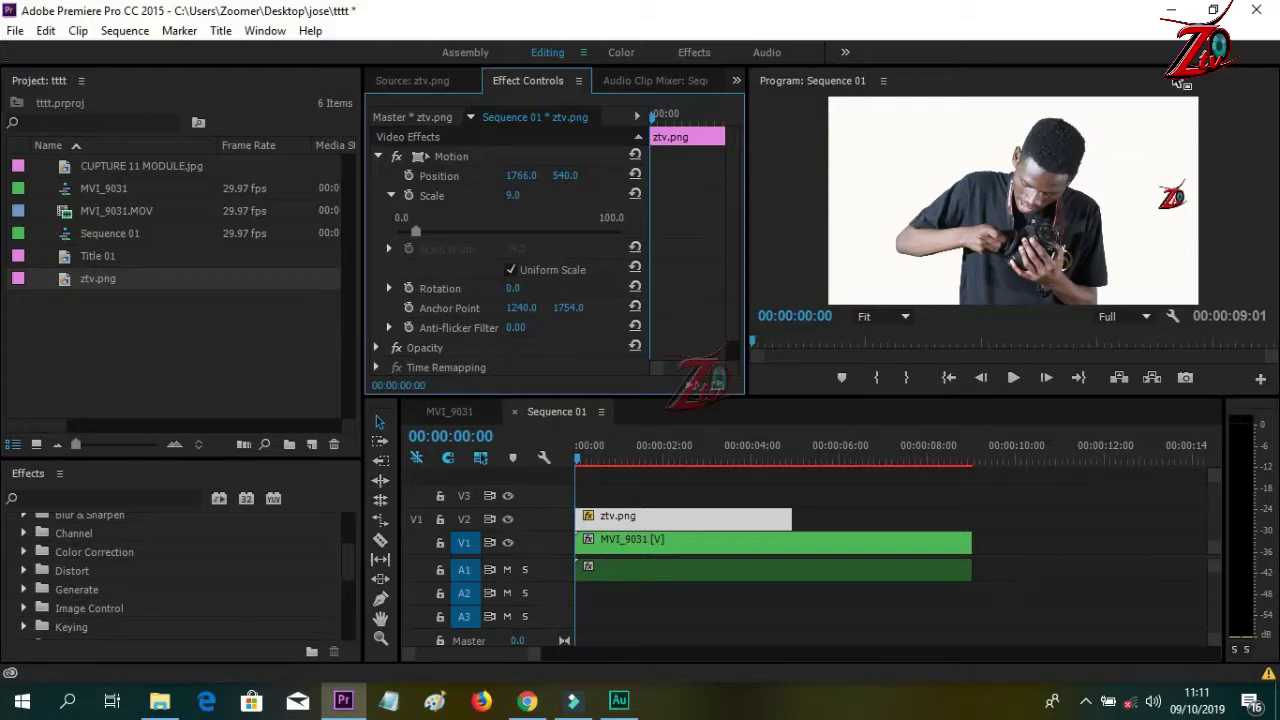
pyautogui.click(564, 177)
pyautogui.moveTo(564, 175); pyautogui.dragTo(960, 175)
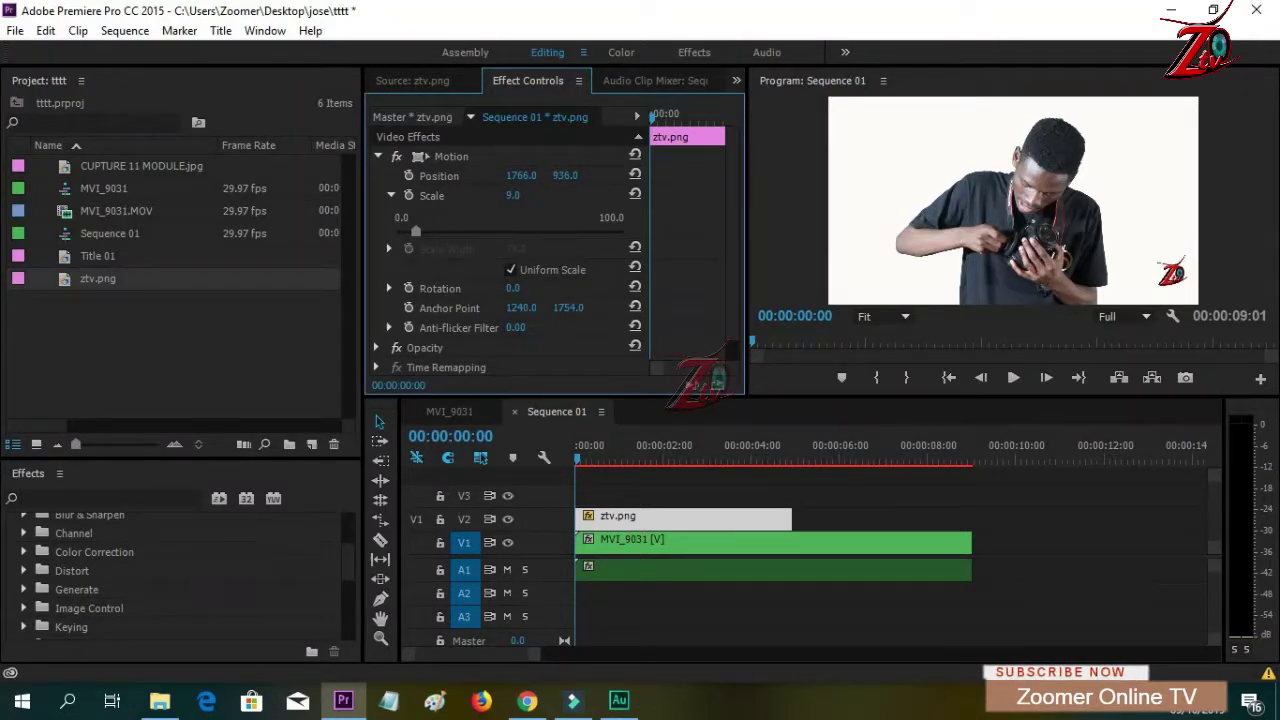
pyautogui.moveTo(565, 175)
pyautogui.mouseDown()
pyautogui.moveTo(123, 175)
pyautogui.moveTo(572, 177)
pyautogui.mouseUp()
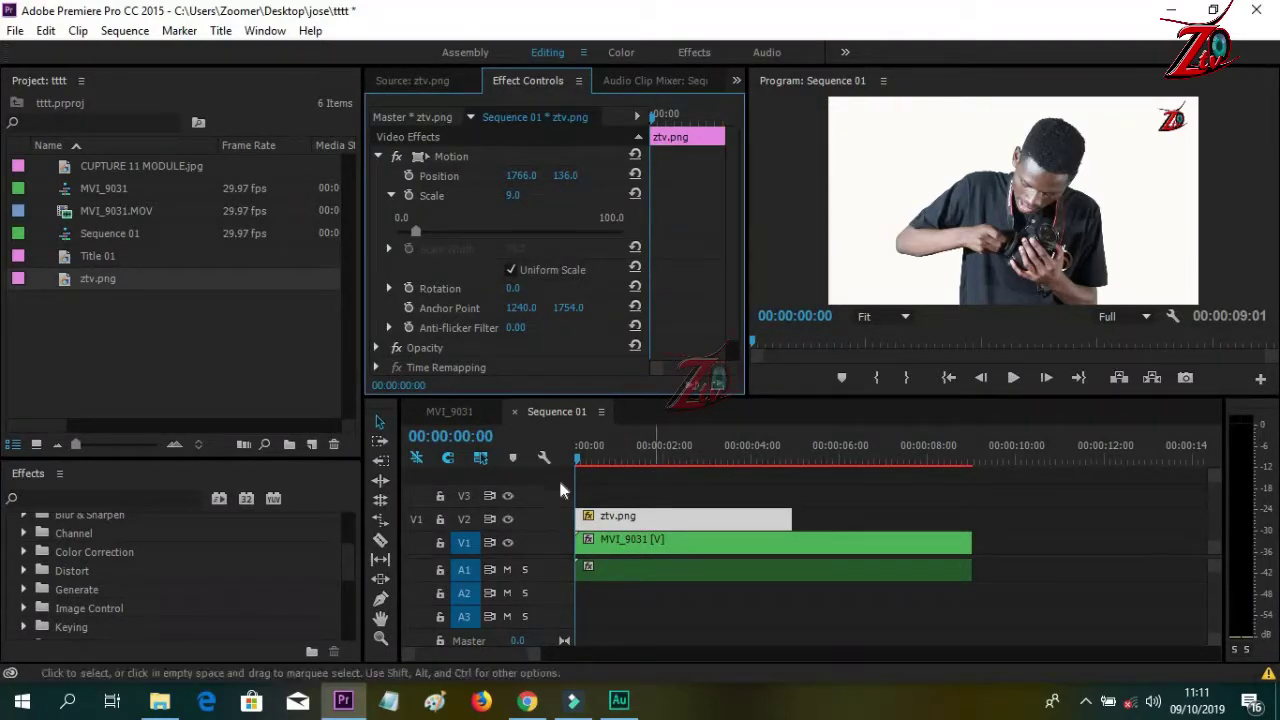
# Step: Extend the ztv.png clip on V2 to the end of the MVI_9031 clip and collapse its Motion properties
pyautogui.click(589, 459)
pyautogui.moveTo(607, 462); pyautogui.dragTo(795, 456)
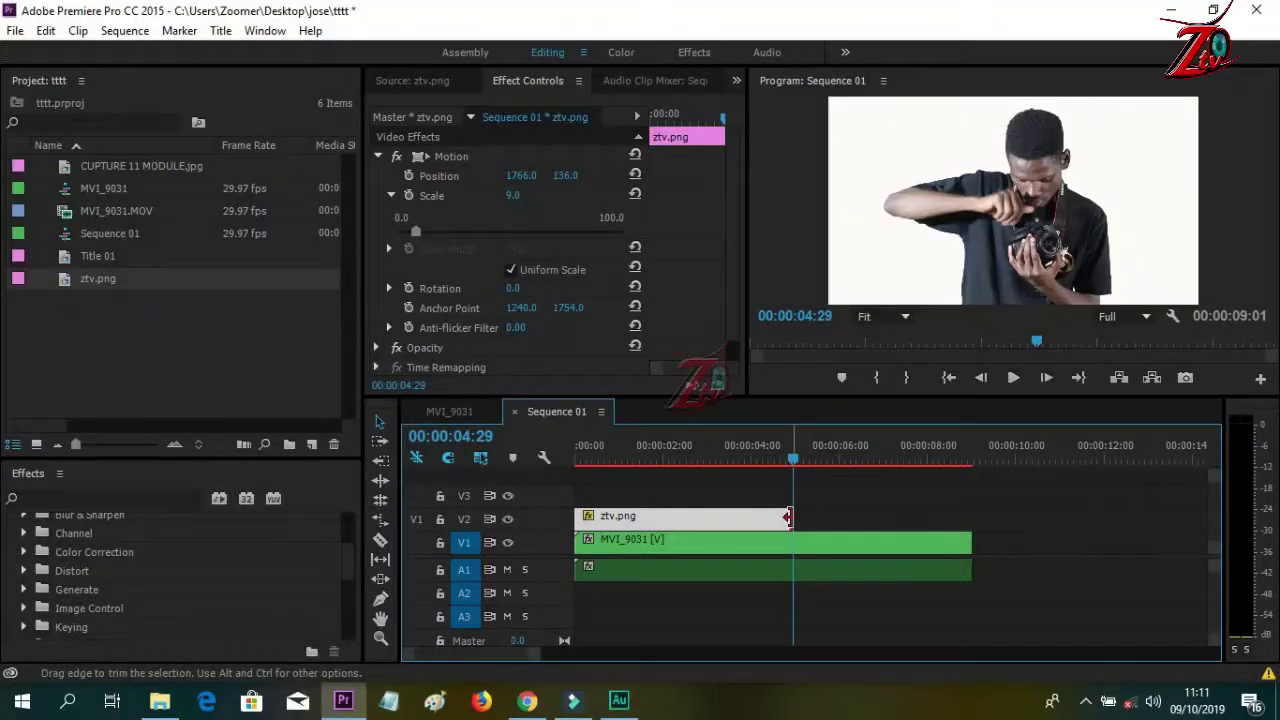
pyautogui.moveTo(788, 517); pyautogui.dragTo(963, 518)
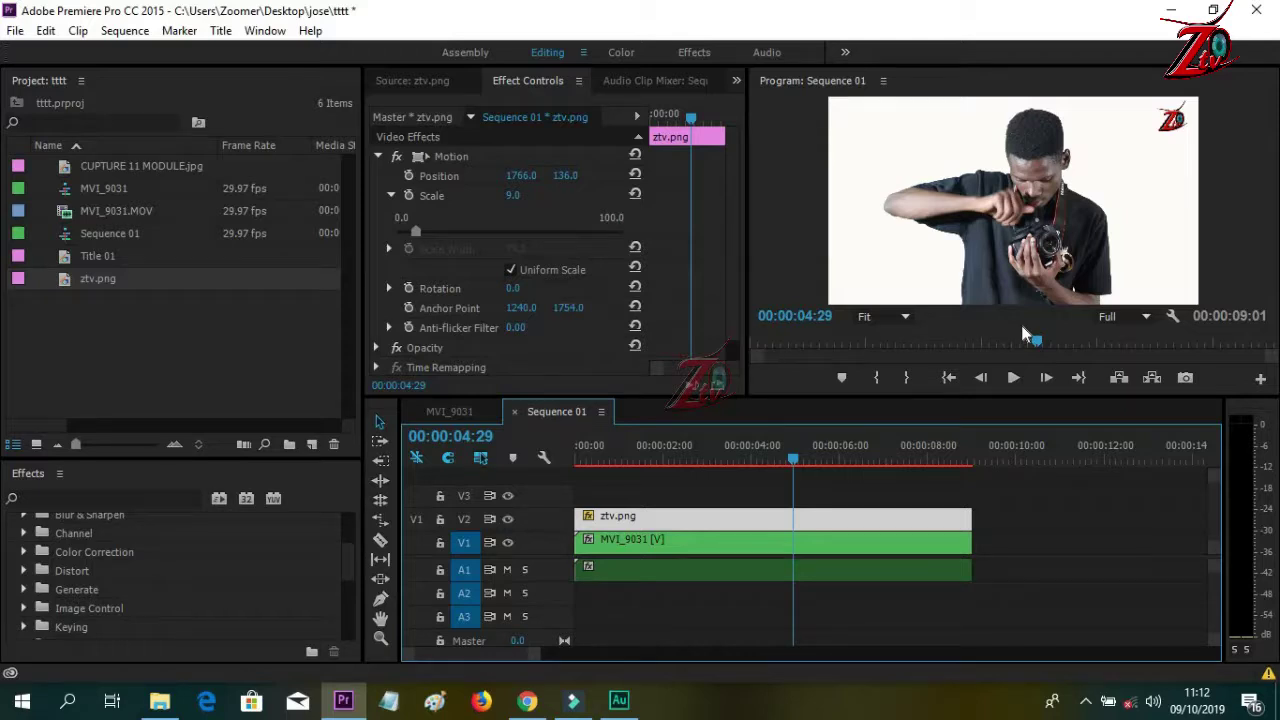
pyautogui.click(392, 196)
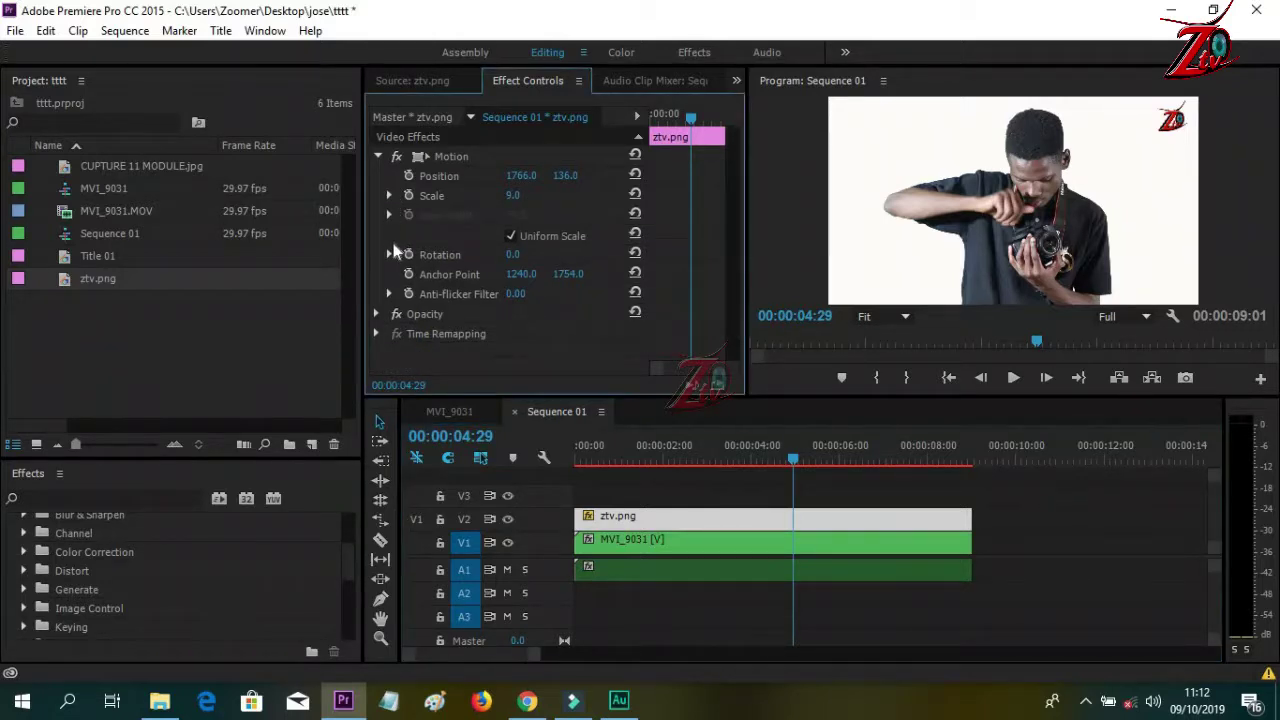
pyautogui.click(378, 157)
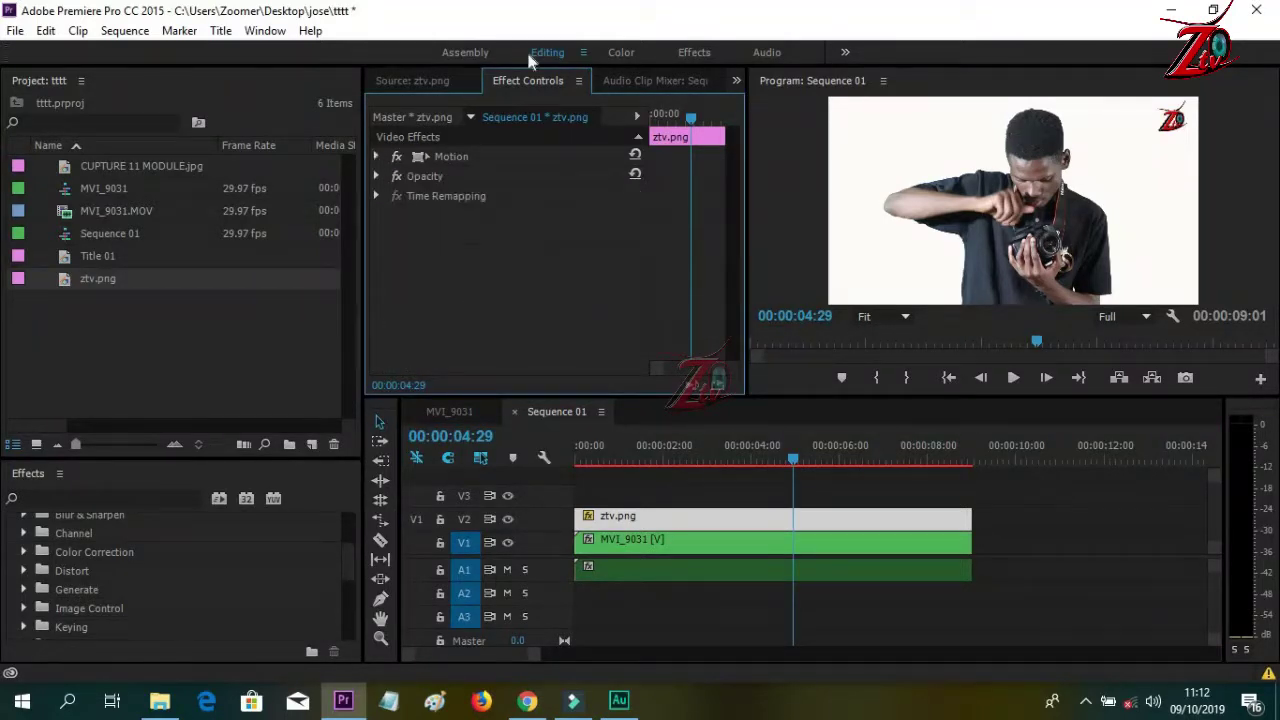
# Step: Place a second copy of ztv.png at the start of V3 and extend it to the end of the MVI_9031 clip
pyautogui.click(412, 86)
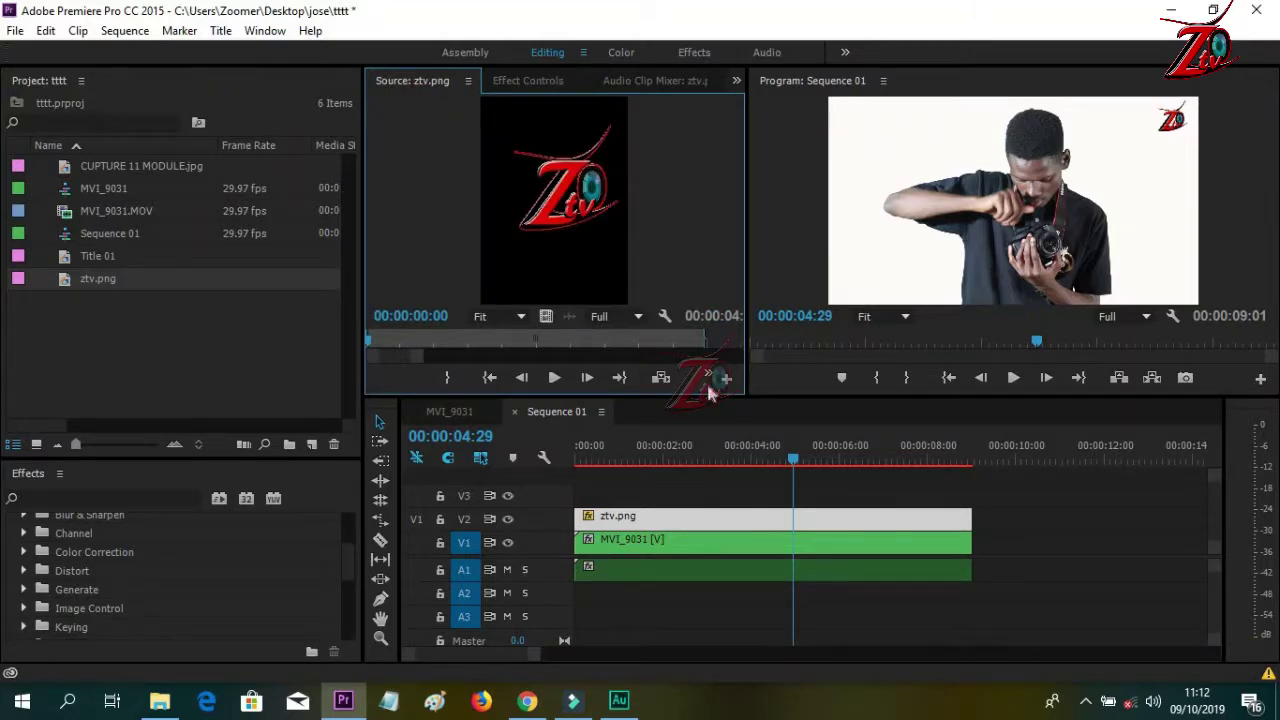
pyautogui.click(792, 458)
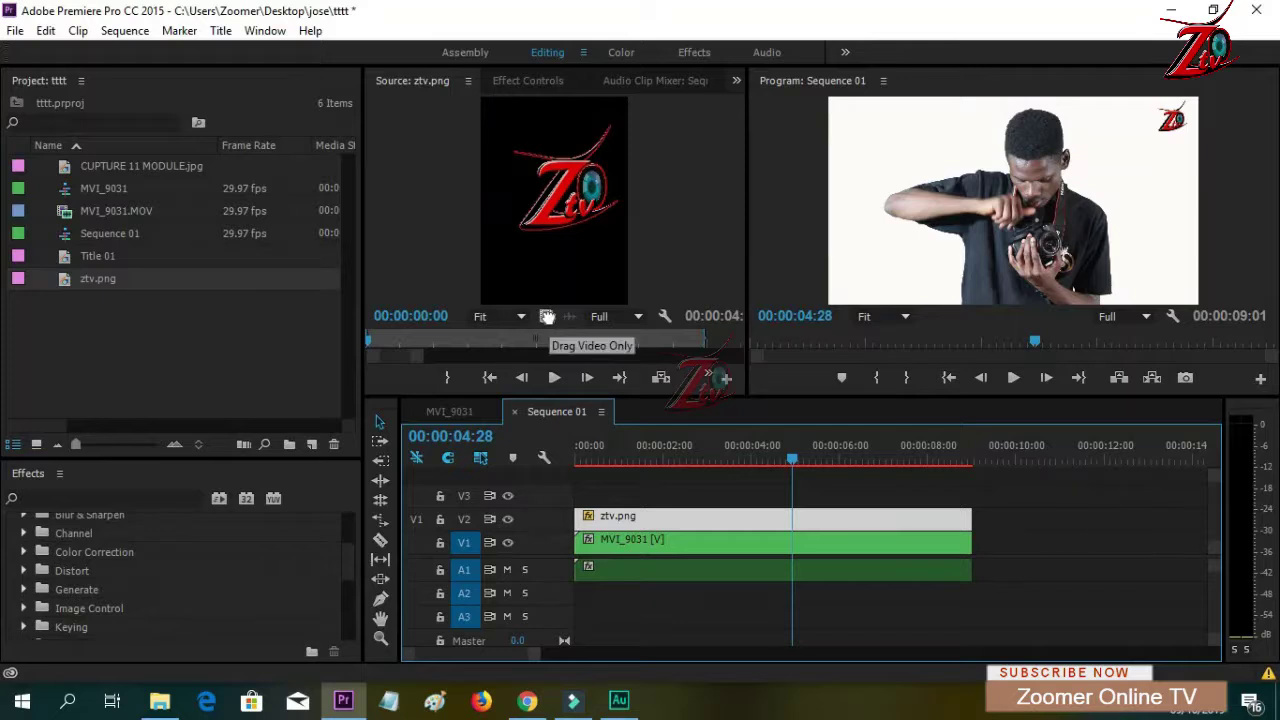
pyautogui.click(547, 316)
pyautogui.moveTo(547, 316); pyautogui.dragTo(578, 494)
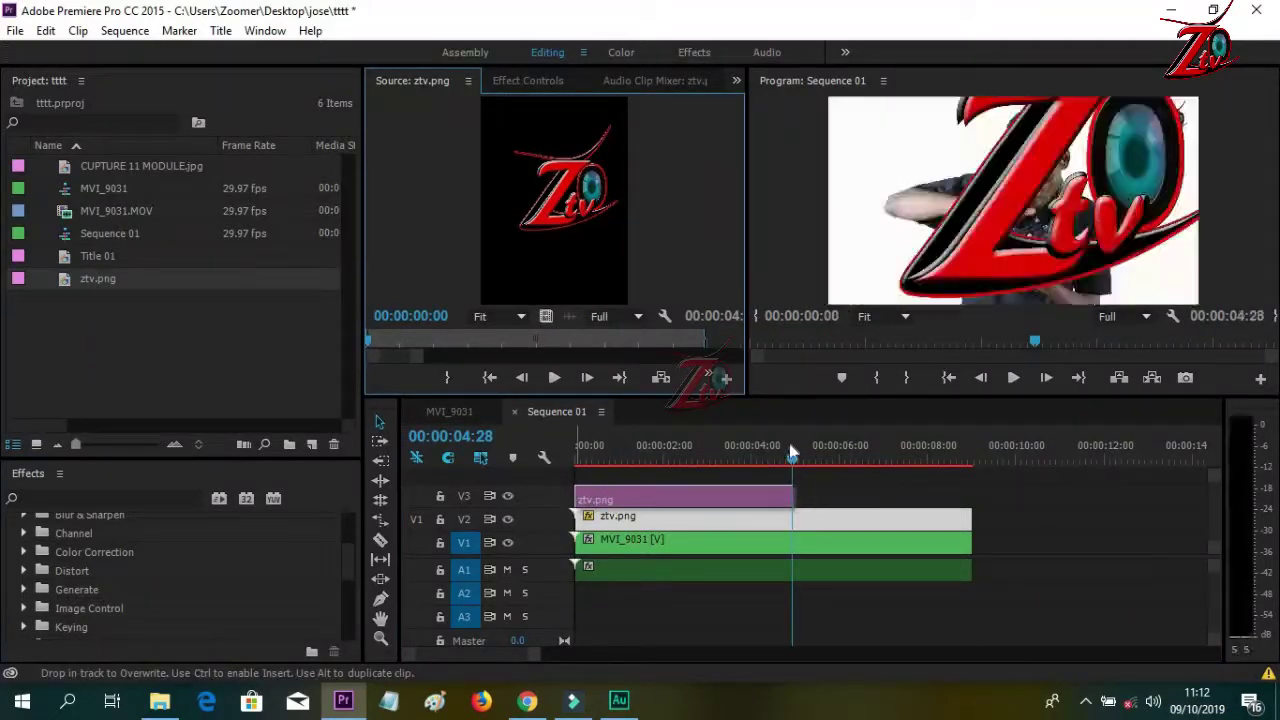
pyautogui.moveTo(791, 458); pyautogui.dragTo(697, 461)
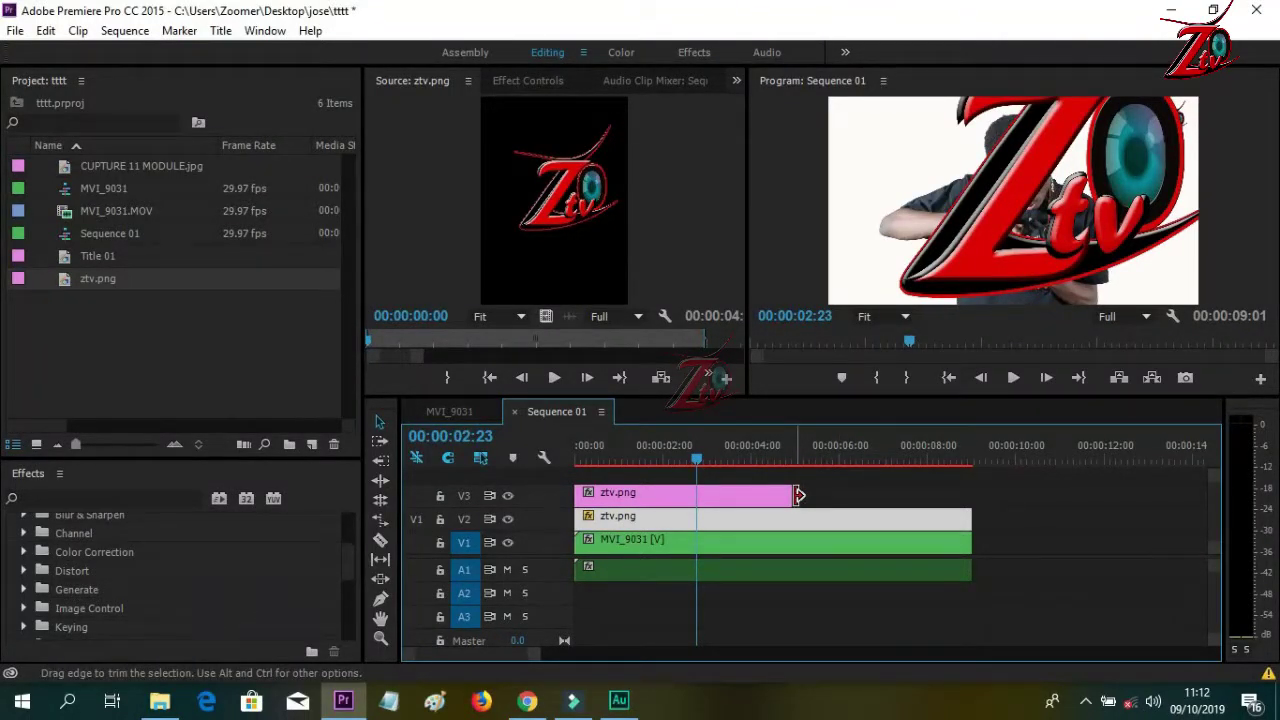
pyautogui.moveTo(799, 494); pyautogui.dragTo(977, 491)
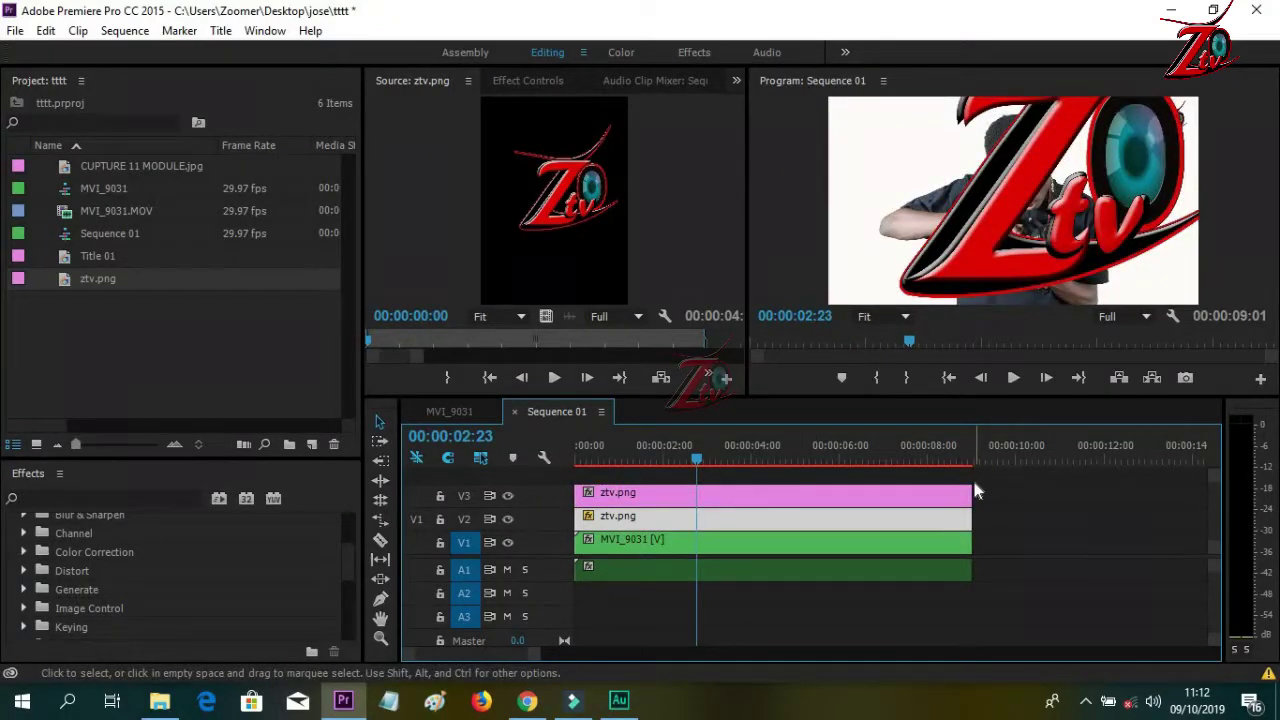
# Step: Set the Motion scale of the ztv.png clip on V3 to 9.0
pyautogui.click(724, 514)
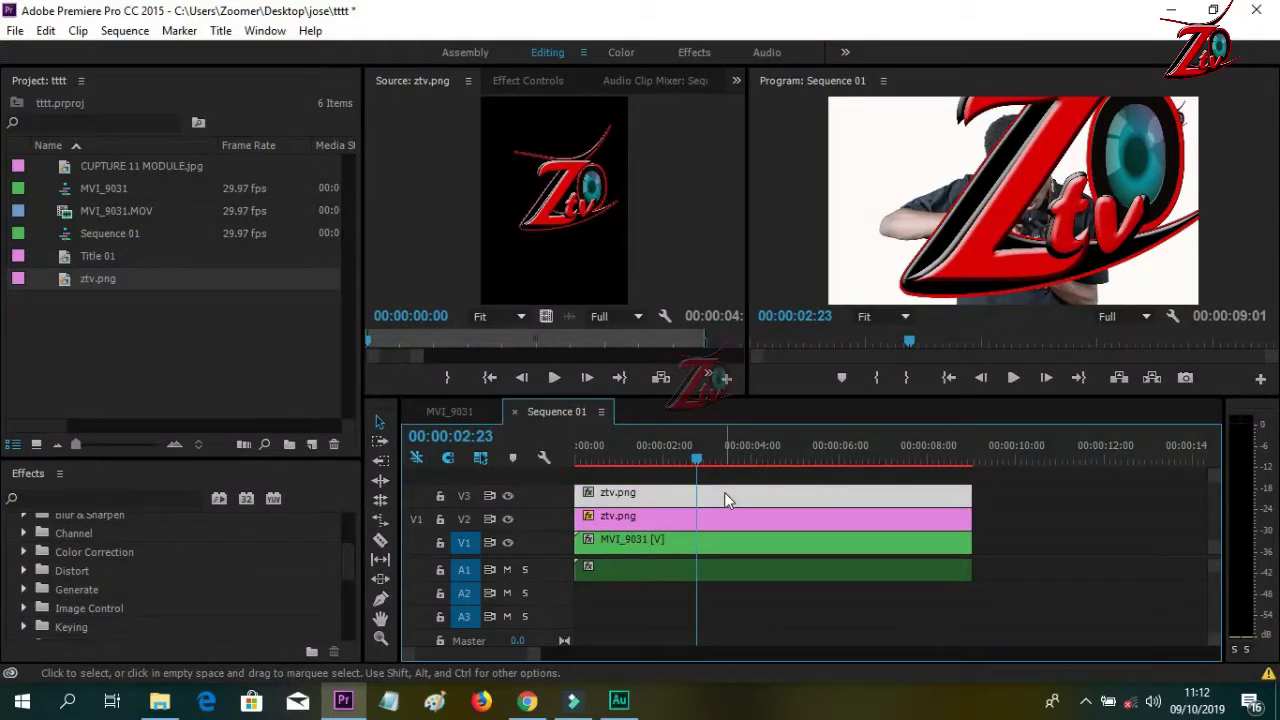
pyautogui.click(530, 85)
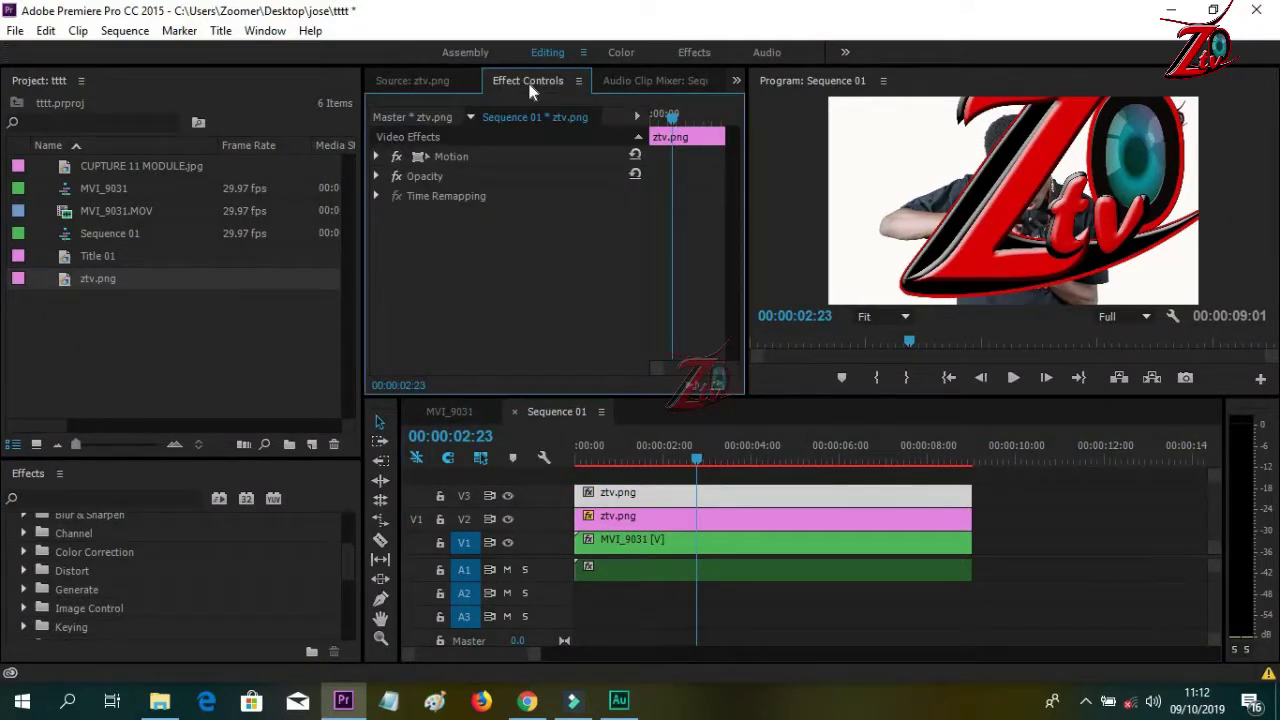
pyautogui.click(378, 157)
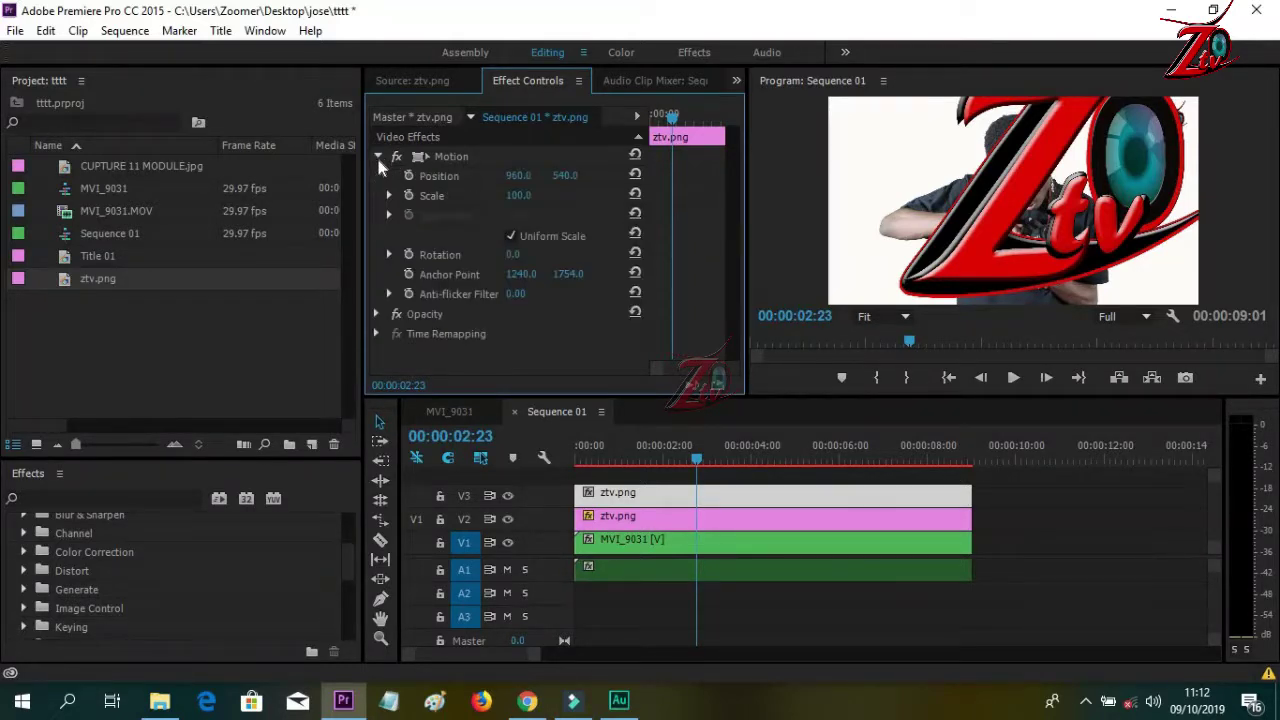
pyautogui.click(526, 195)
pyautogui.write('9')
pyautogui.press('Return')
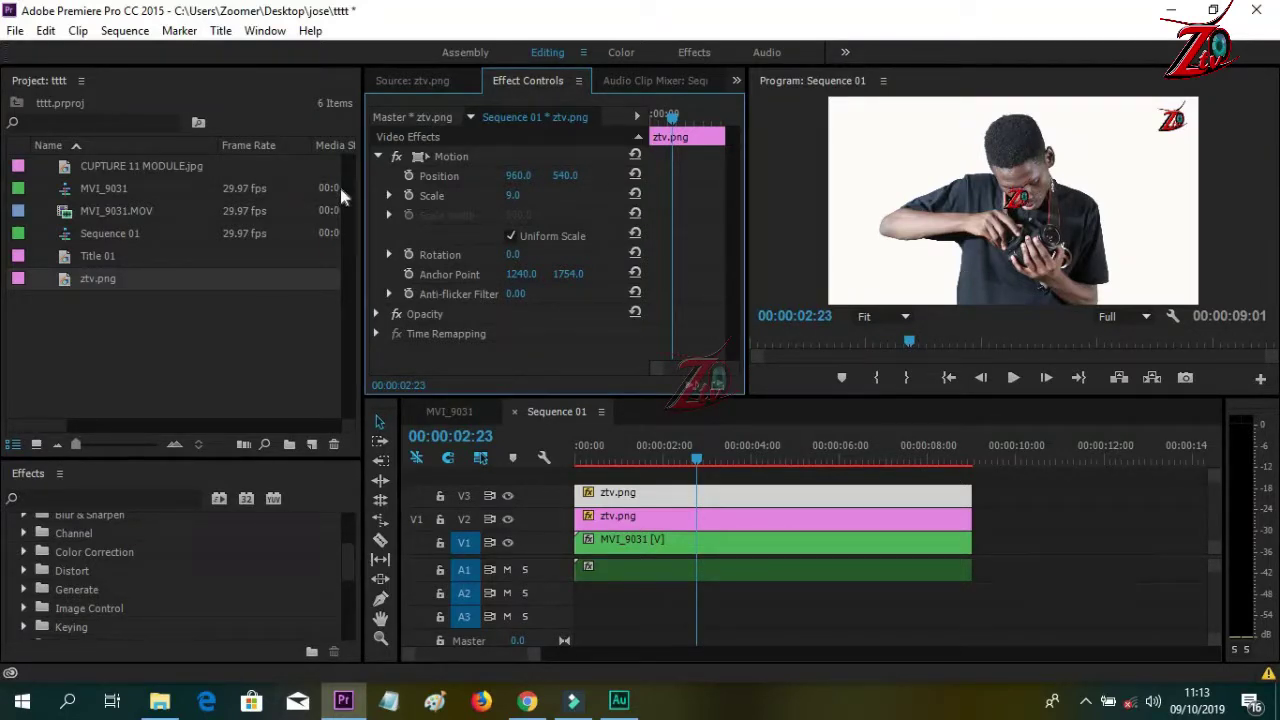
# Step: Lower the opacity of the ztv.png clip on V3 to 23.7 % so the centred logo becomes a faint watermark
pyautogui.click(377, 313)
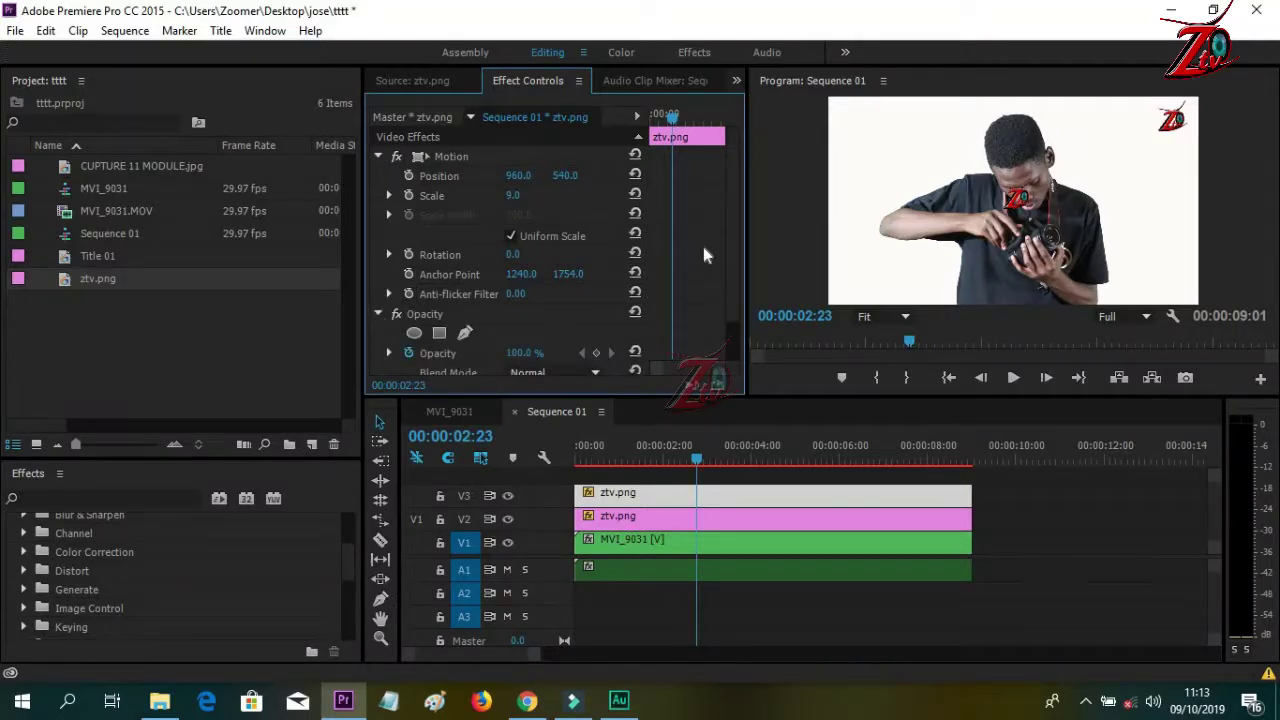
pyautogui.scroll(-2, 734, 240)
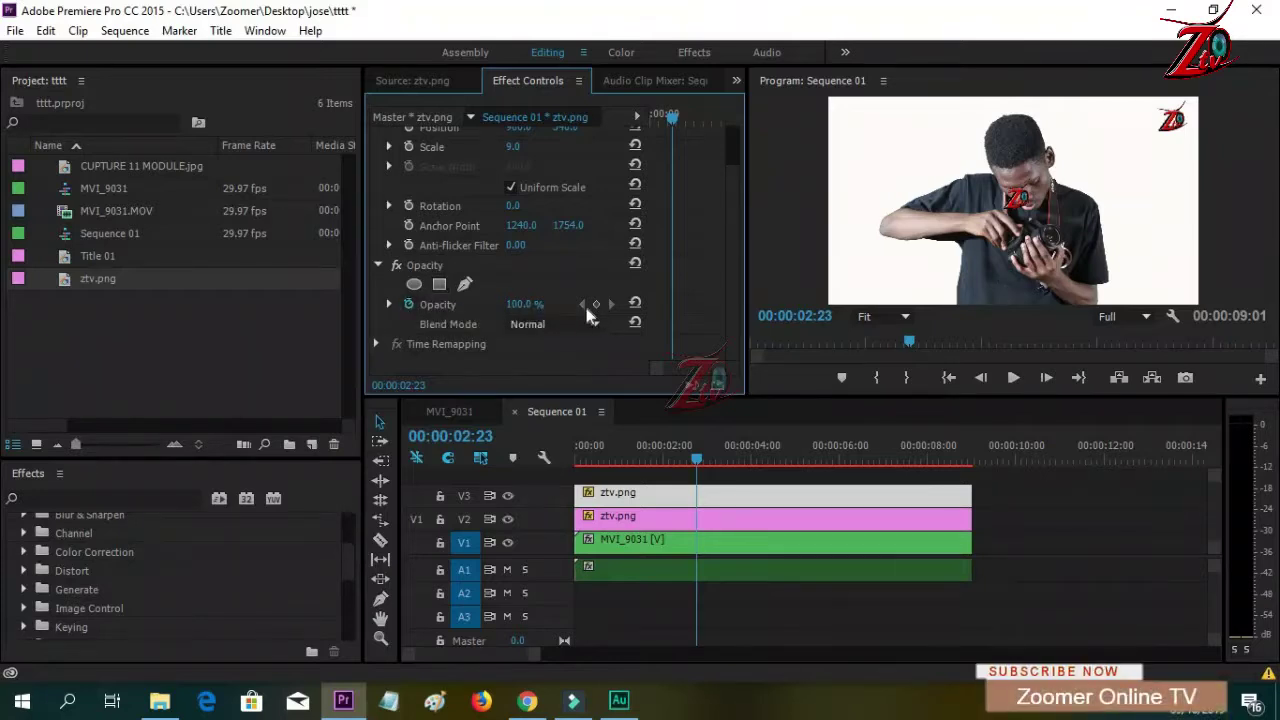
pyautogui.click(388, 304)
pyautogui.click(389, 303)
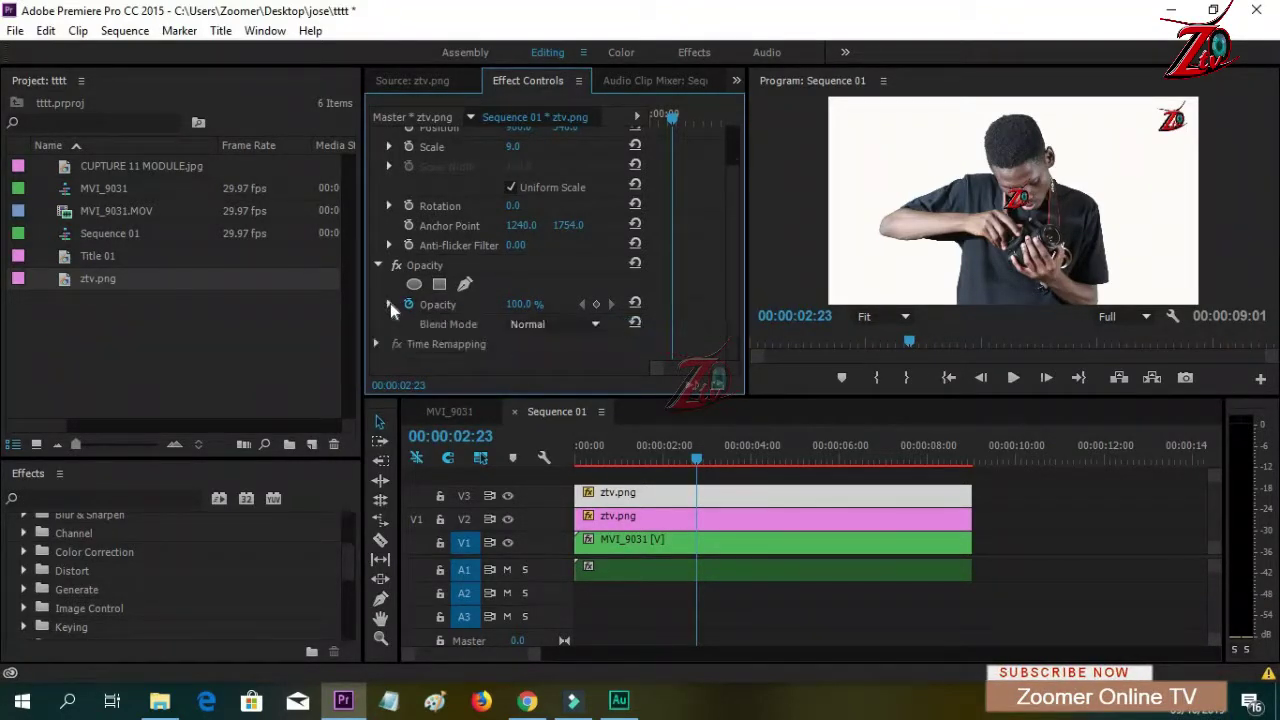
pyautogui.click(390, 303)
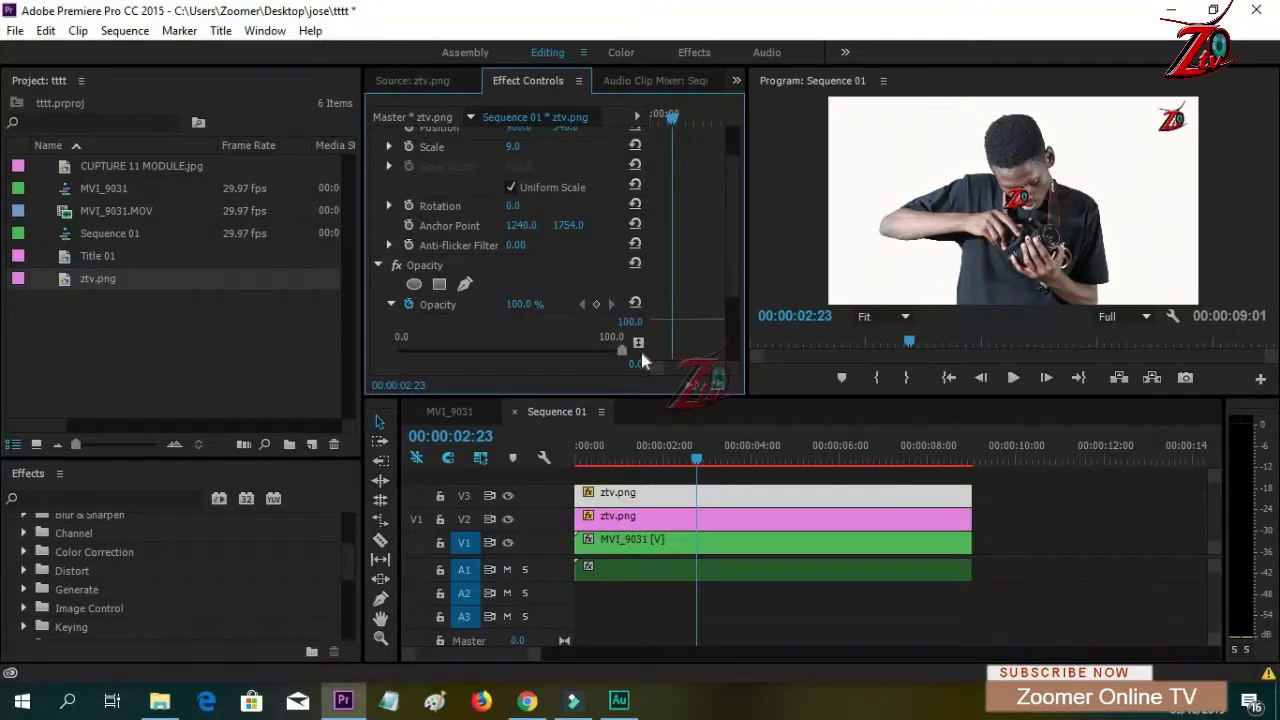
pyautogui.moveTo(622, 355); pyautogui.dragTo(551, 345)
pyautogui.click(547, 349)
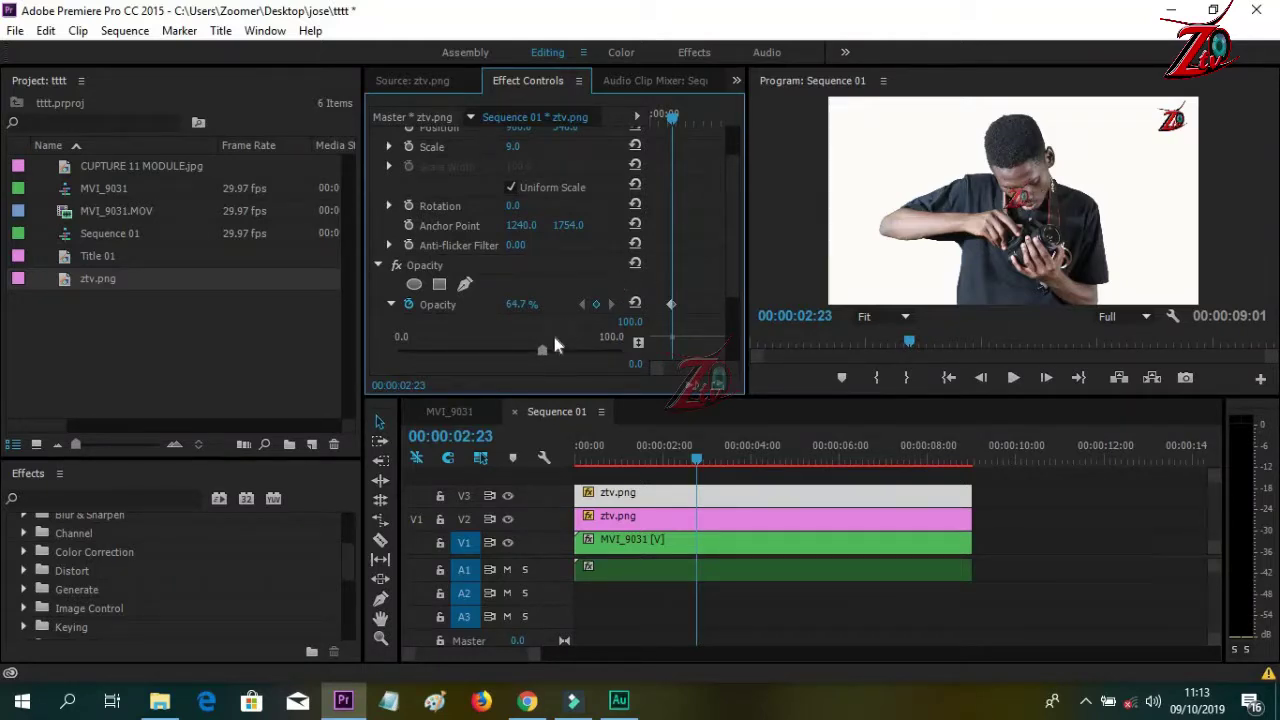
pyautogui.moveTo(541, 355); pyautogui.dragTo(441, 350)
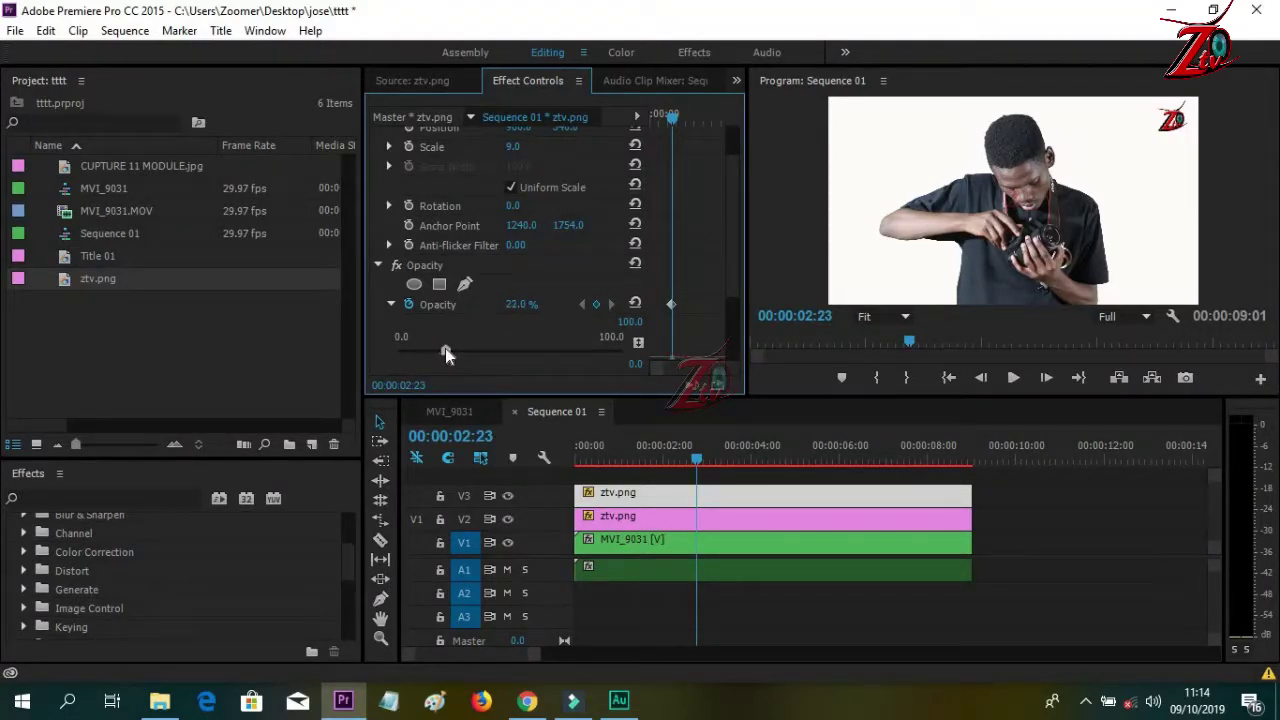
pyautogui.click(450, 351)
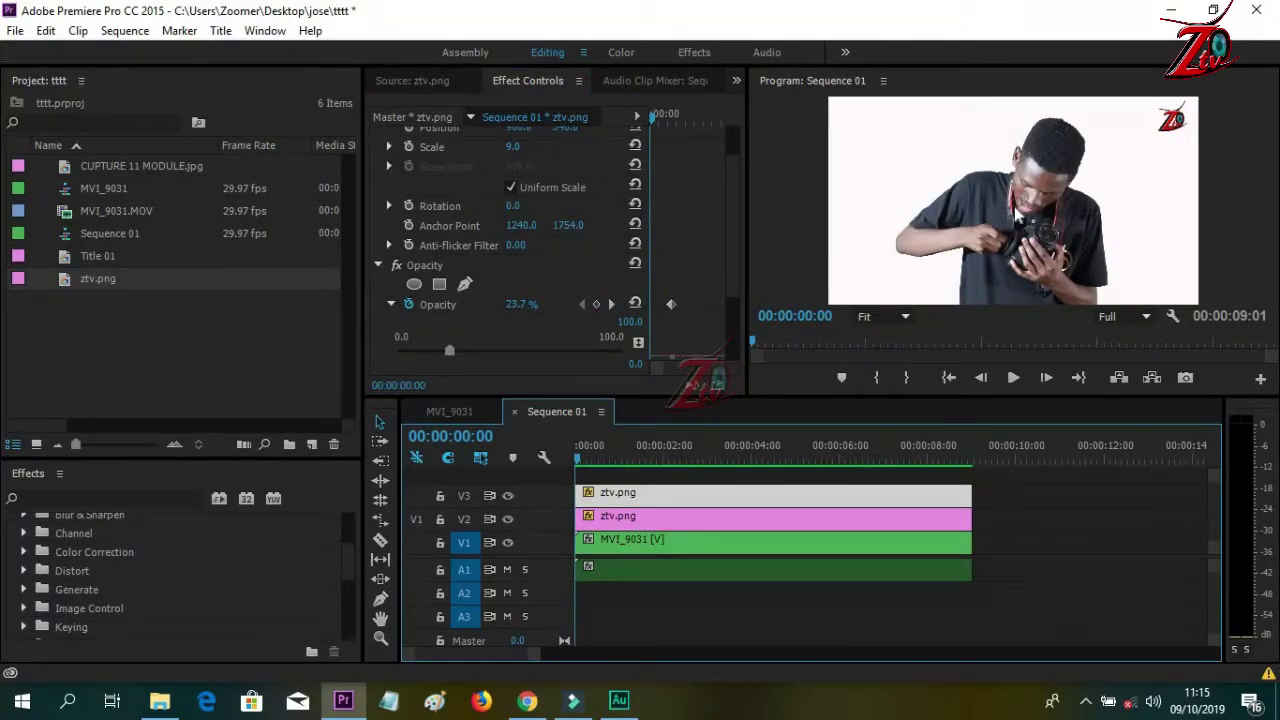
# Step: Play back Sequence 01 to review both logos, and save the project with the playhead returned to 00:00:00:00
pyautogui.press('space')
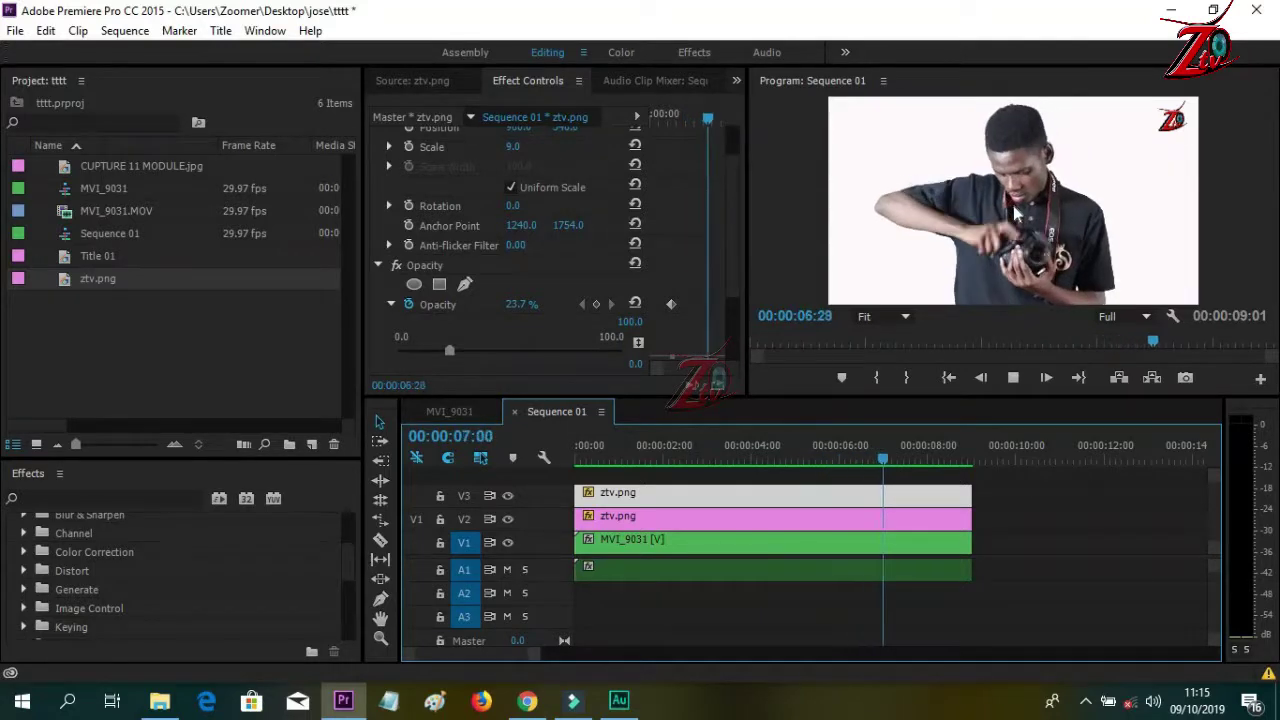
pyautogui.press('space')
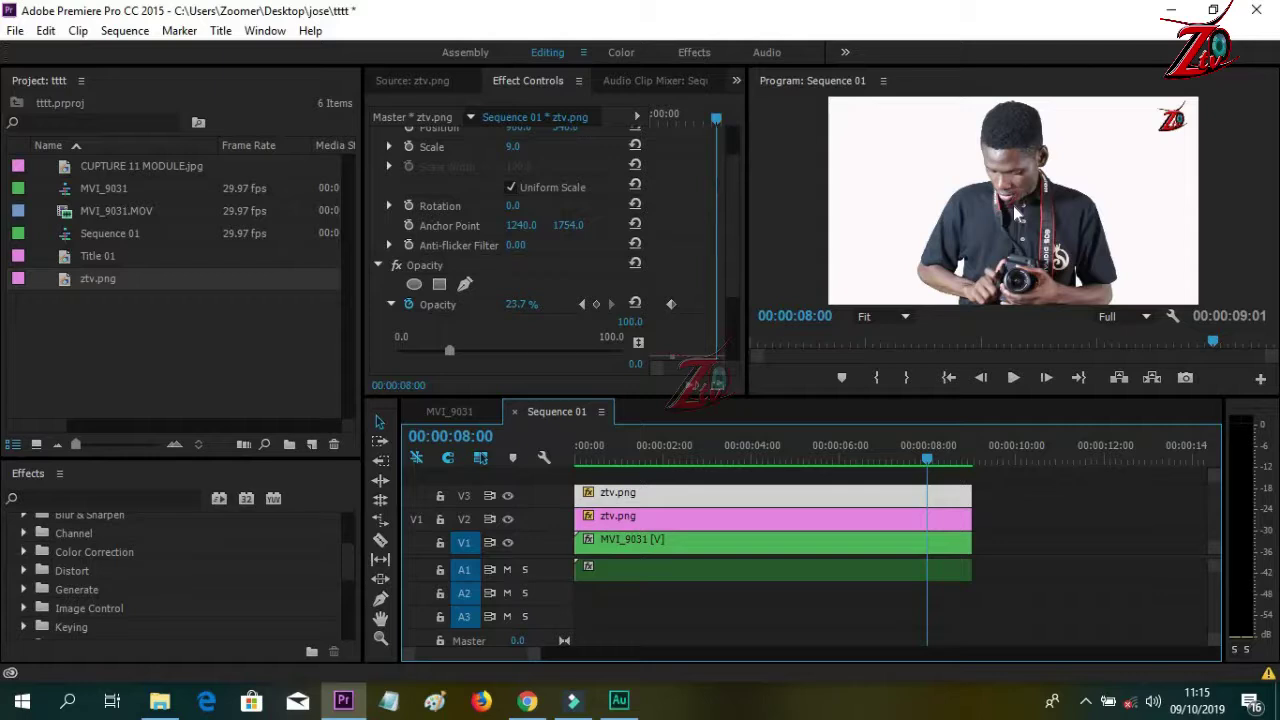
pyautogui.moveTo(930, 457); pyautogui.dragTo(573, 458)
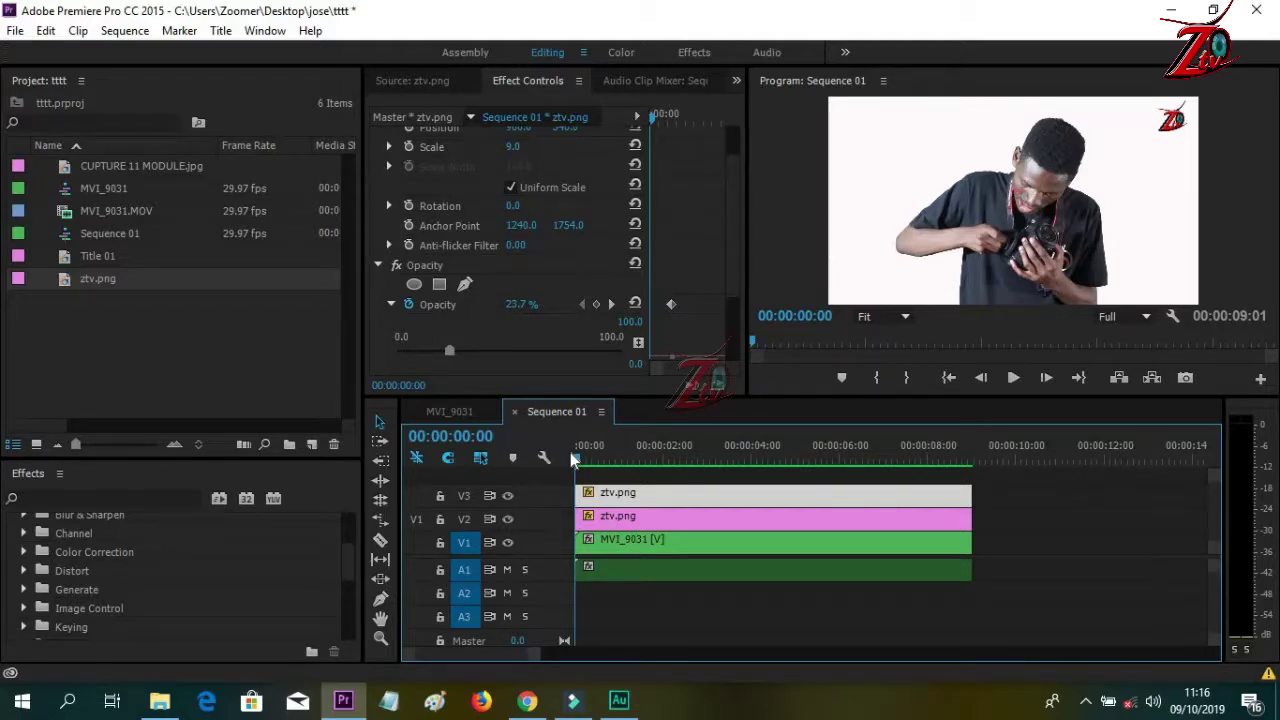
pyautogui.hotkey('ctrl', 's')
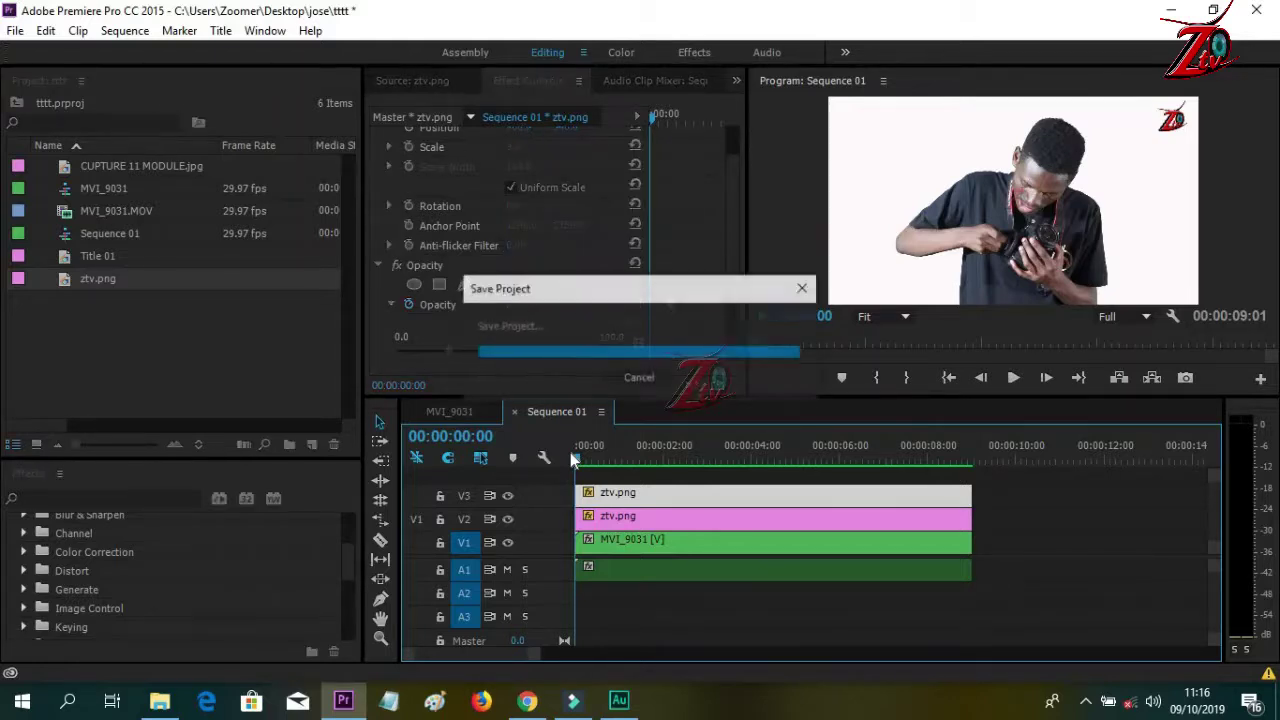